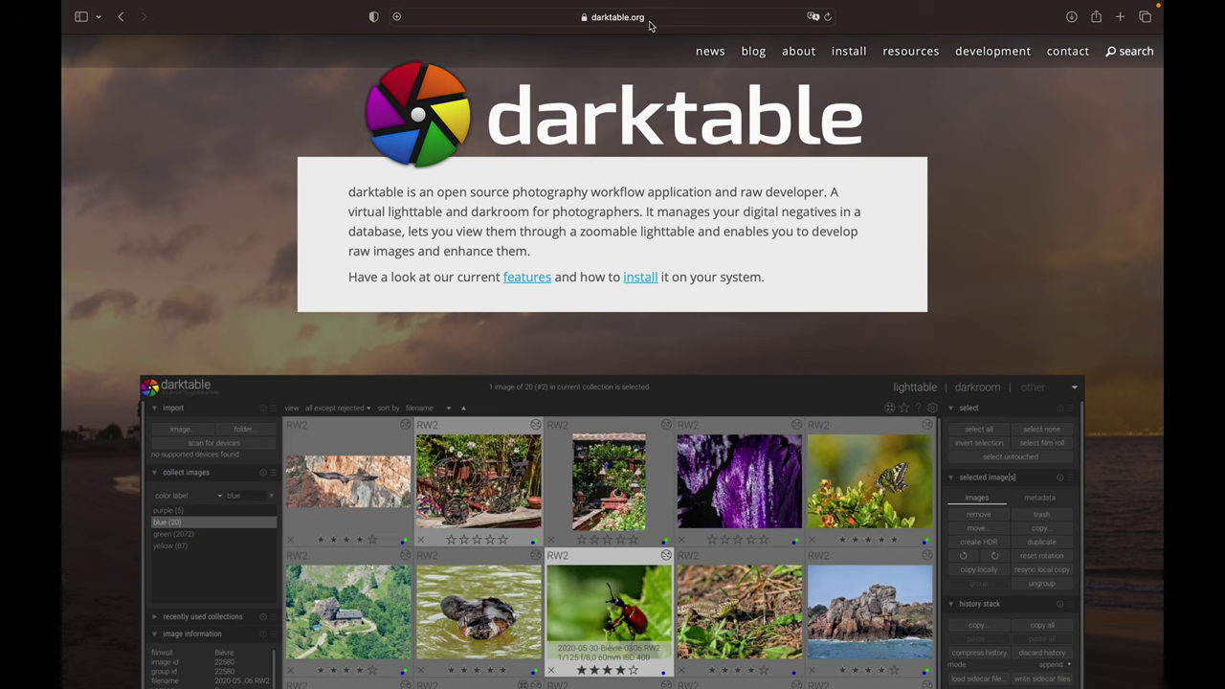
Go to darktable.org's install page in Safari, then switch to Finder.
left_click(638, 278)
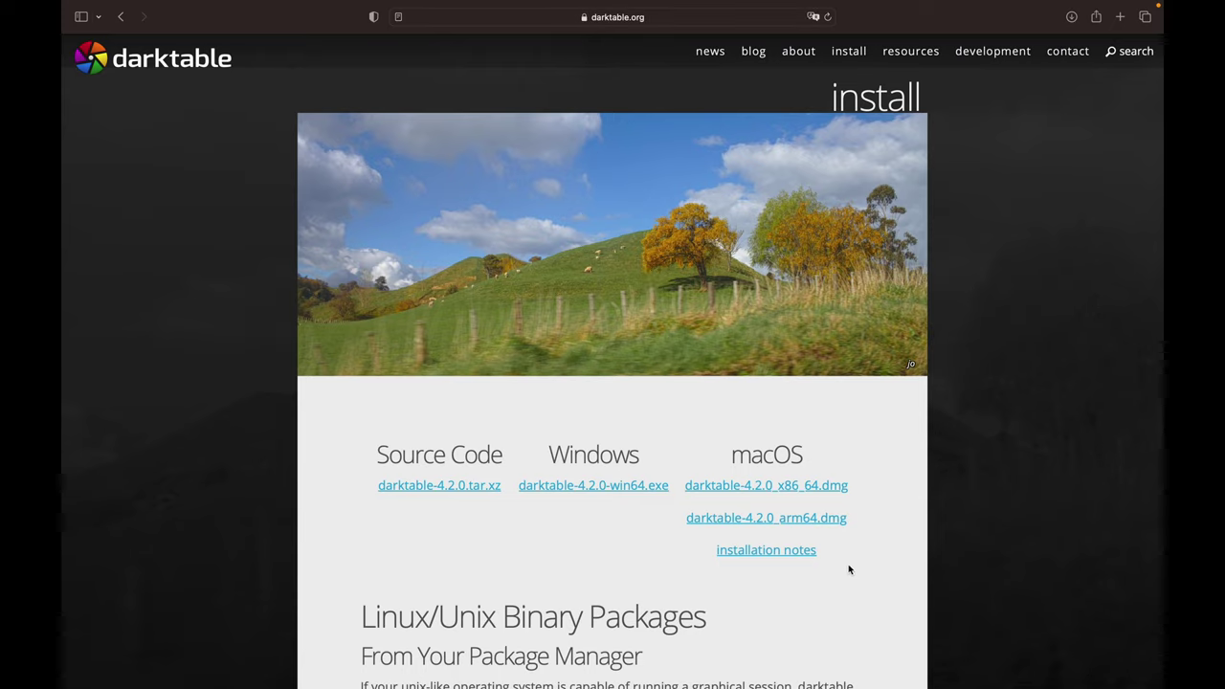
left_click(121, 663)
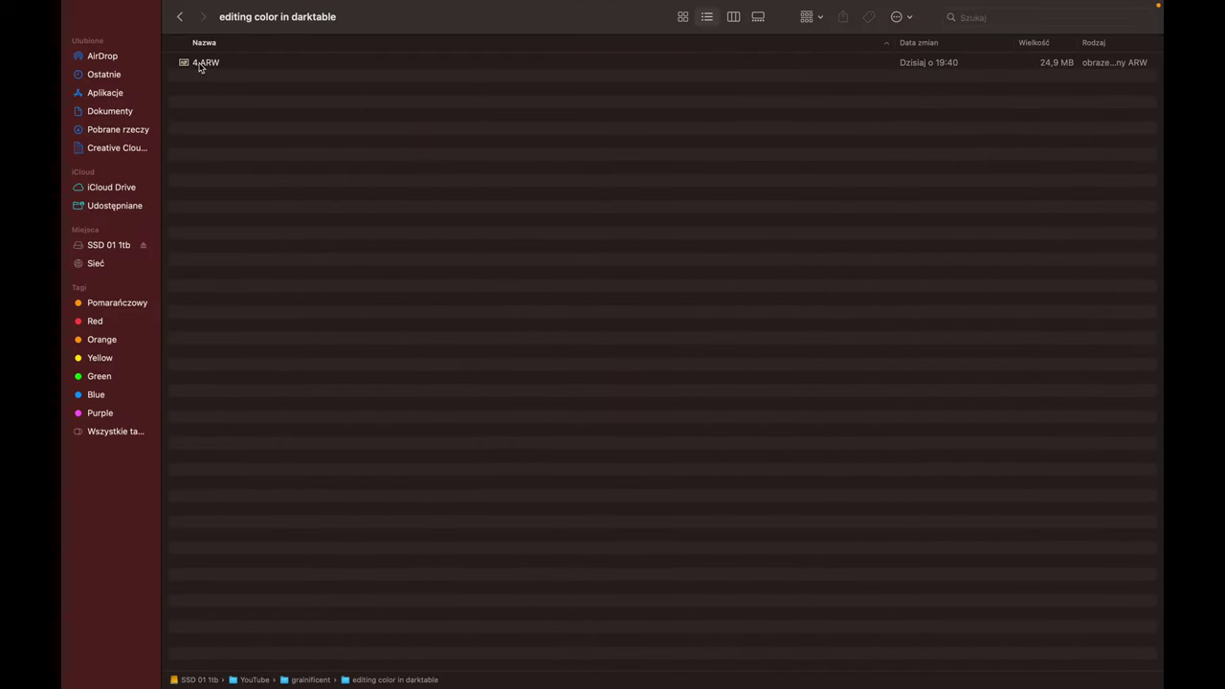
Open 4.ARW in darktable through Finder's 'Otwórz w aplikacji' context menu.
right_click(198, 63)
mouse_move(267, 84)
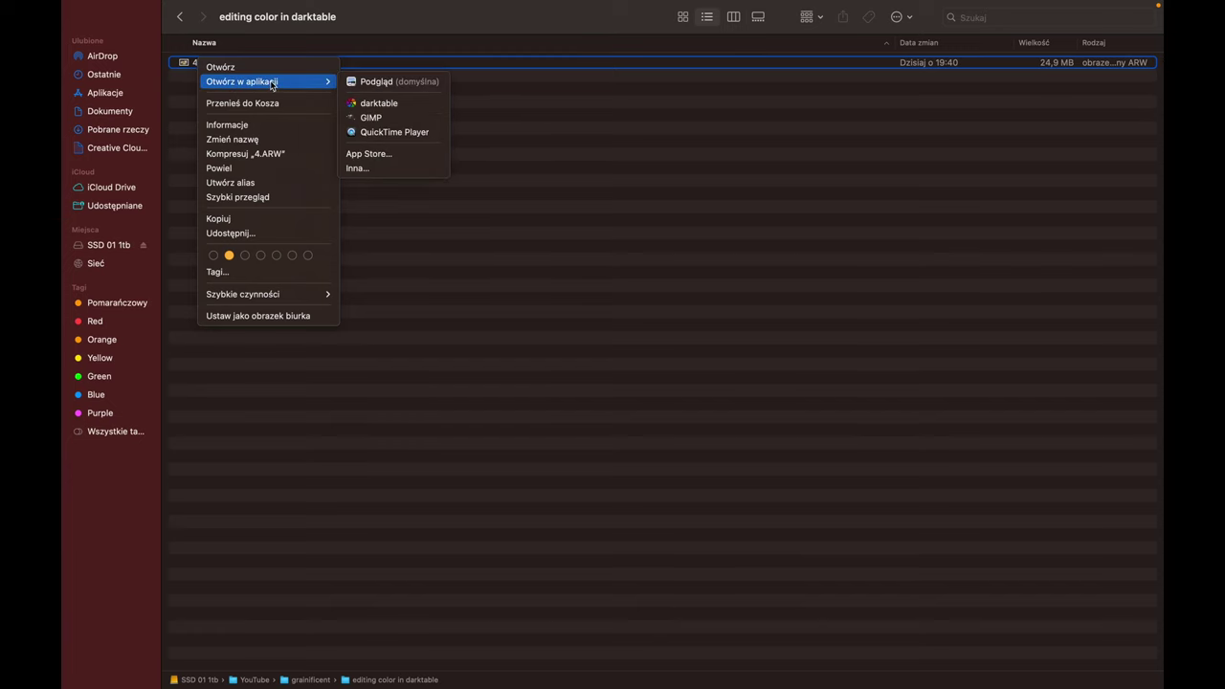
left_click(391, 105)
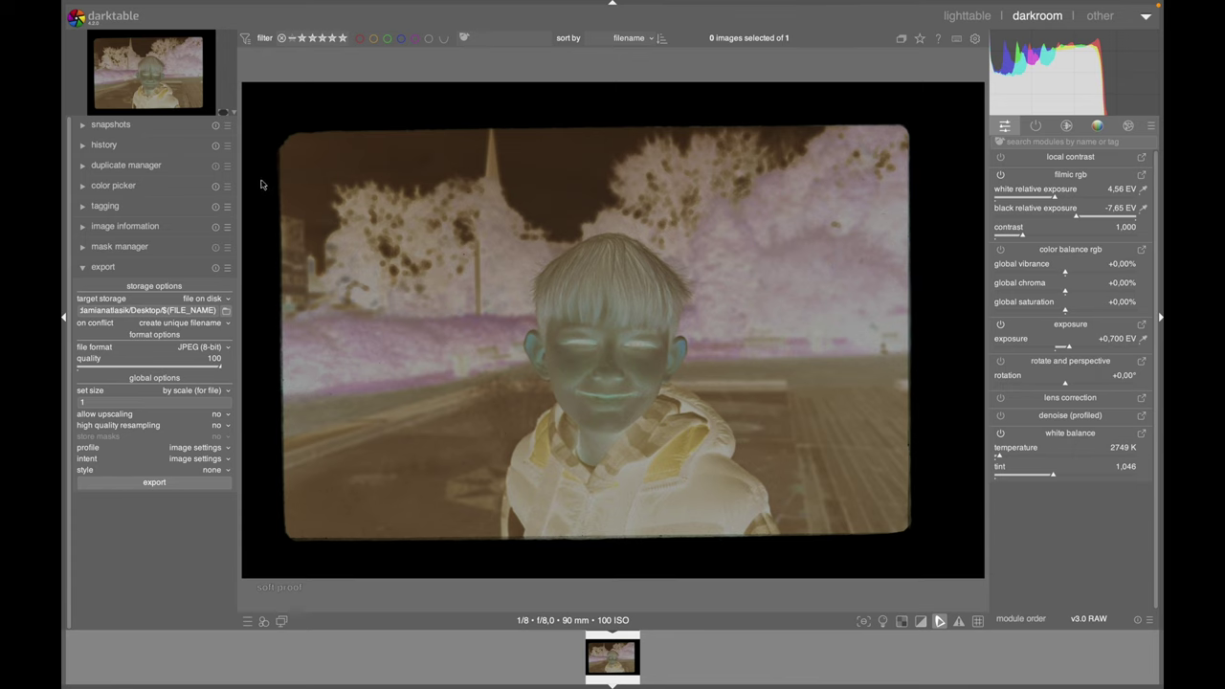
Crop the scan's film borders to left 3.07%, right 7.49%, top 6.23%, bottom 4.56%.
left_click(1035, 143)
type("cr")
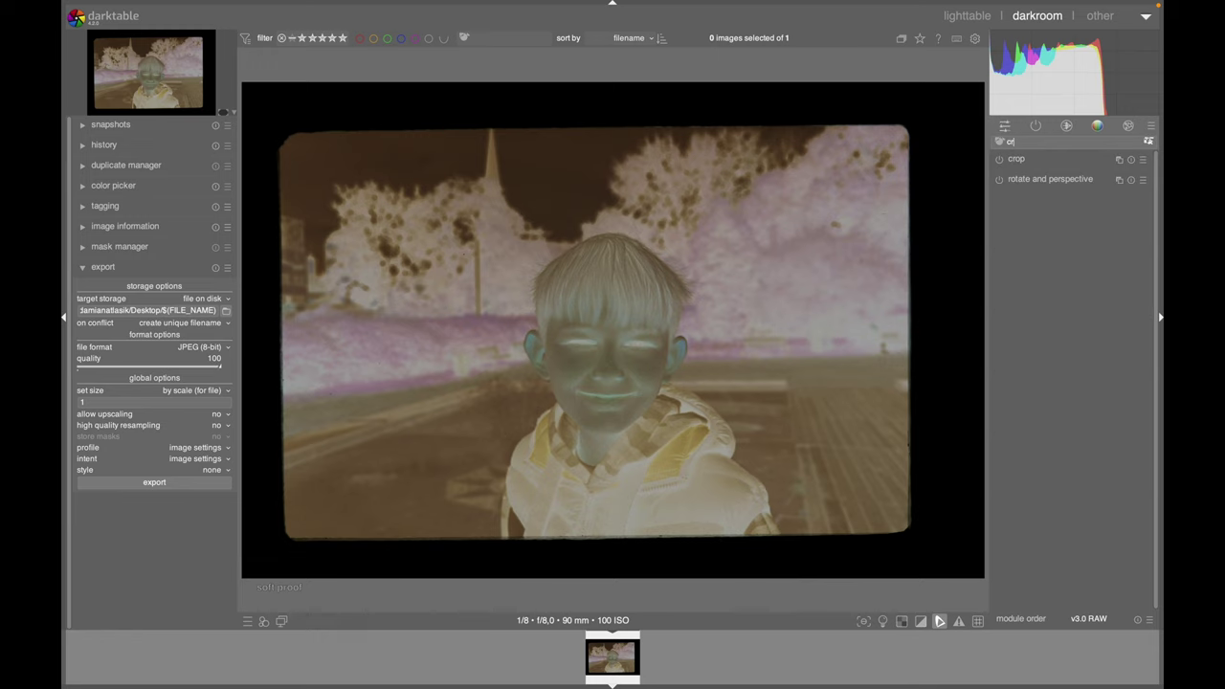
left_click(1024, 161)
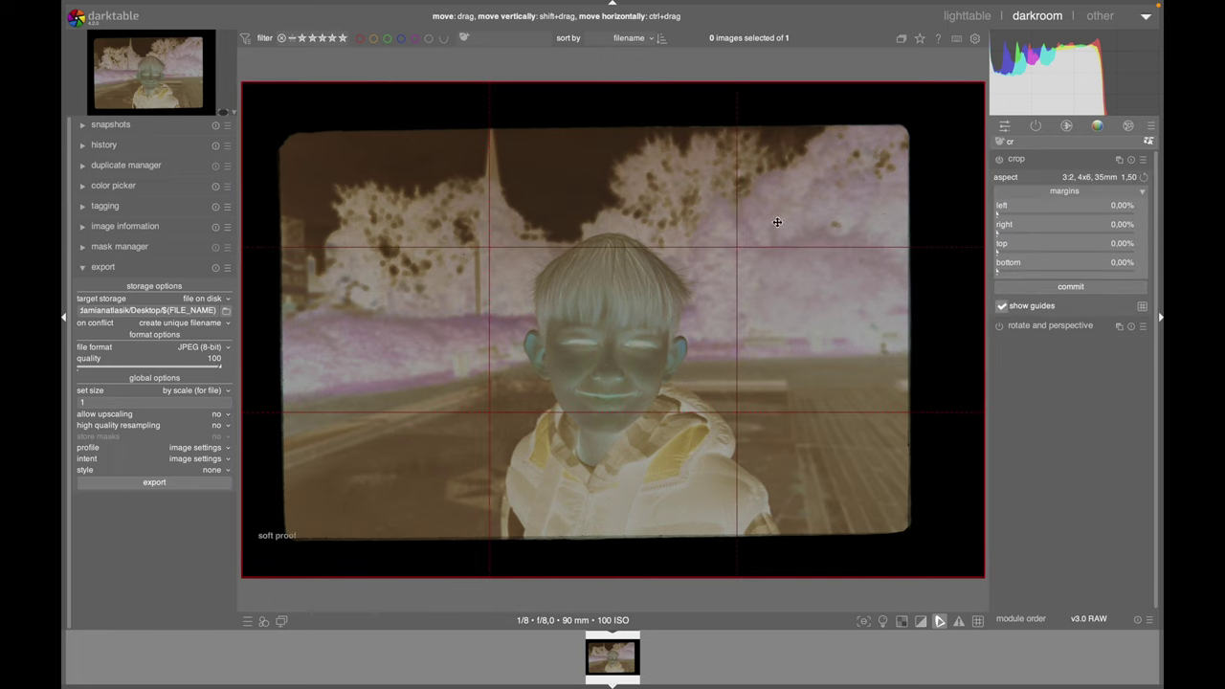
left_click_drag(972, 92, 926, 118)
left_click_drag(256, 566, 271, 552)
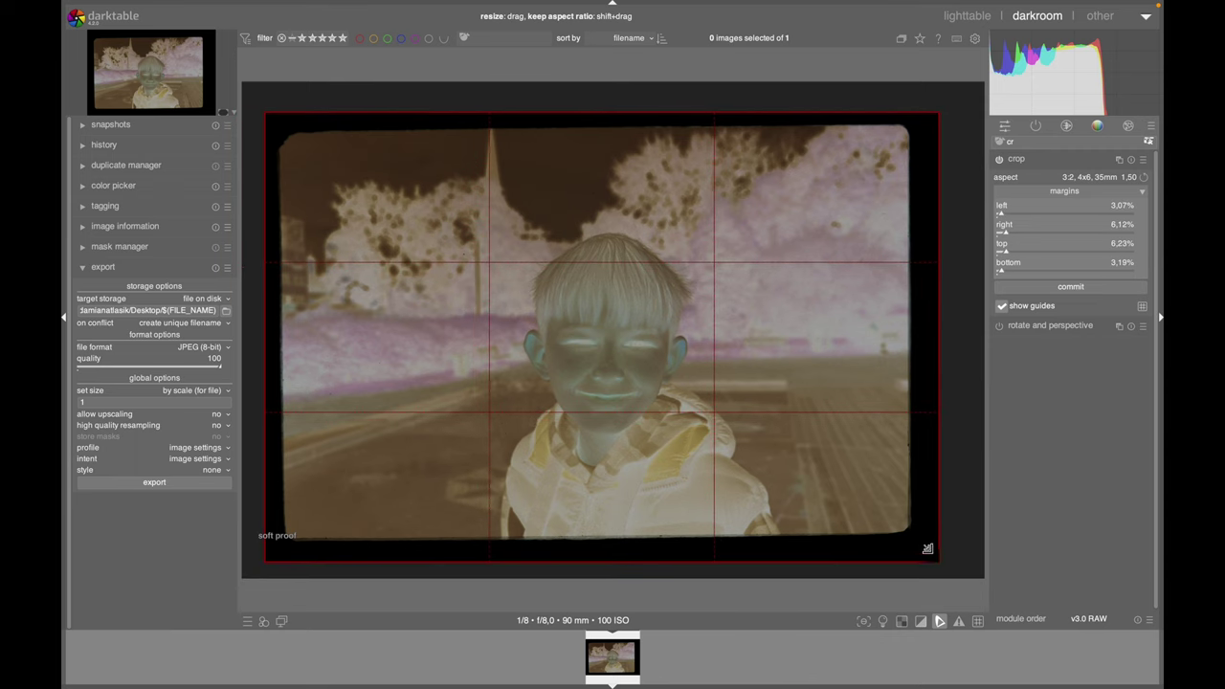
left_click_drag(929, 550, 918, 543)
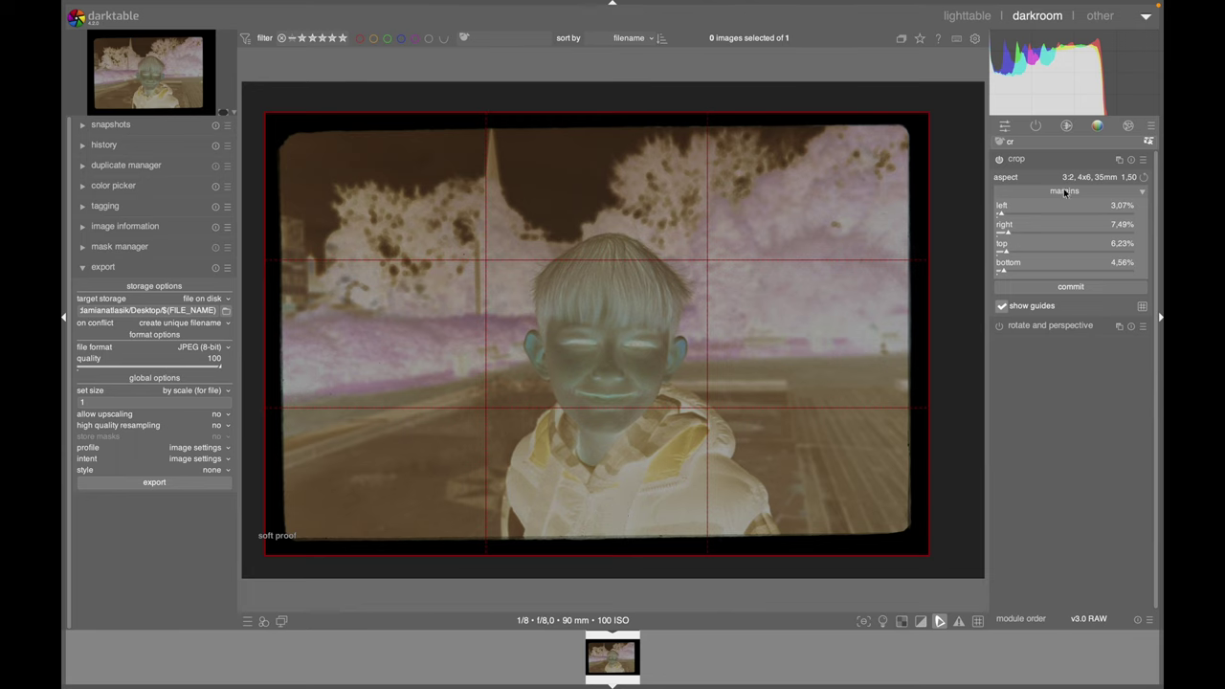
Level the cropped scan with a -0.92° rotation in rotate and perspective.
left_click(1030, 326)
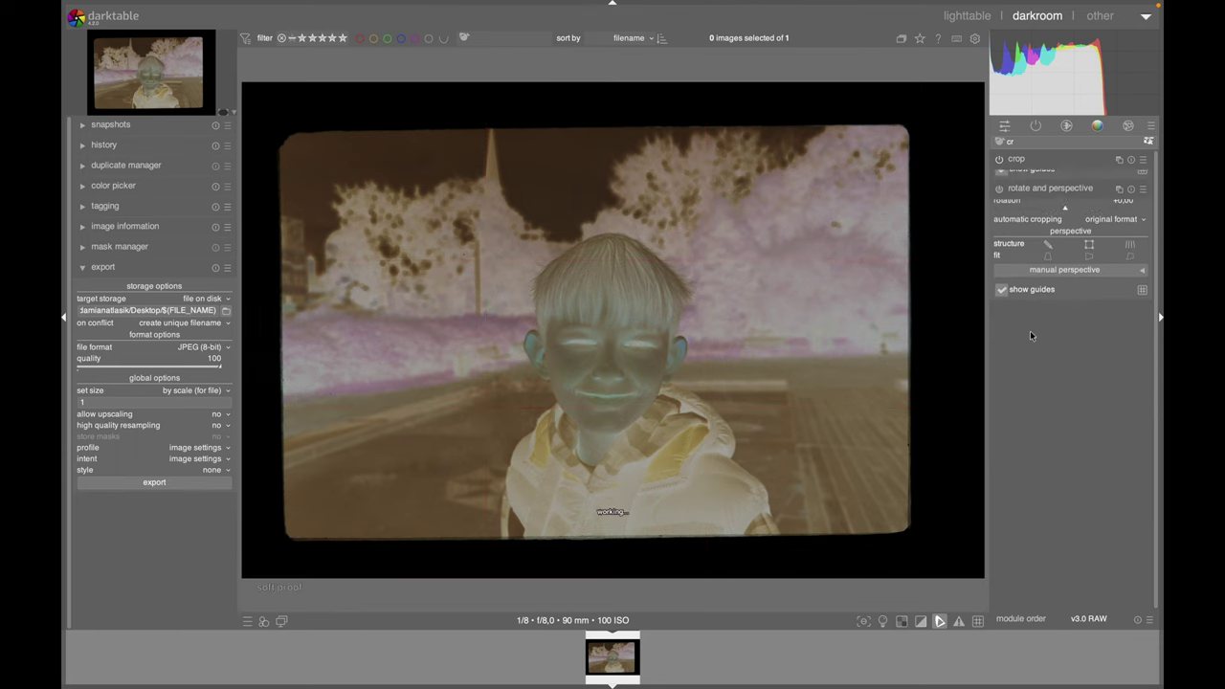
left_click(1039, 180)
left_click(1038, 180)
left_click(1066, 205)
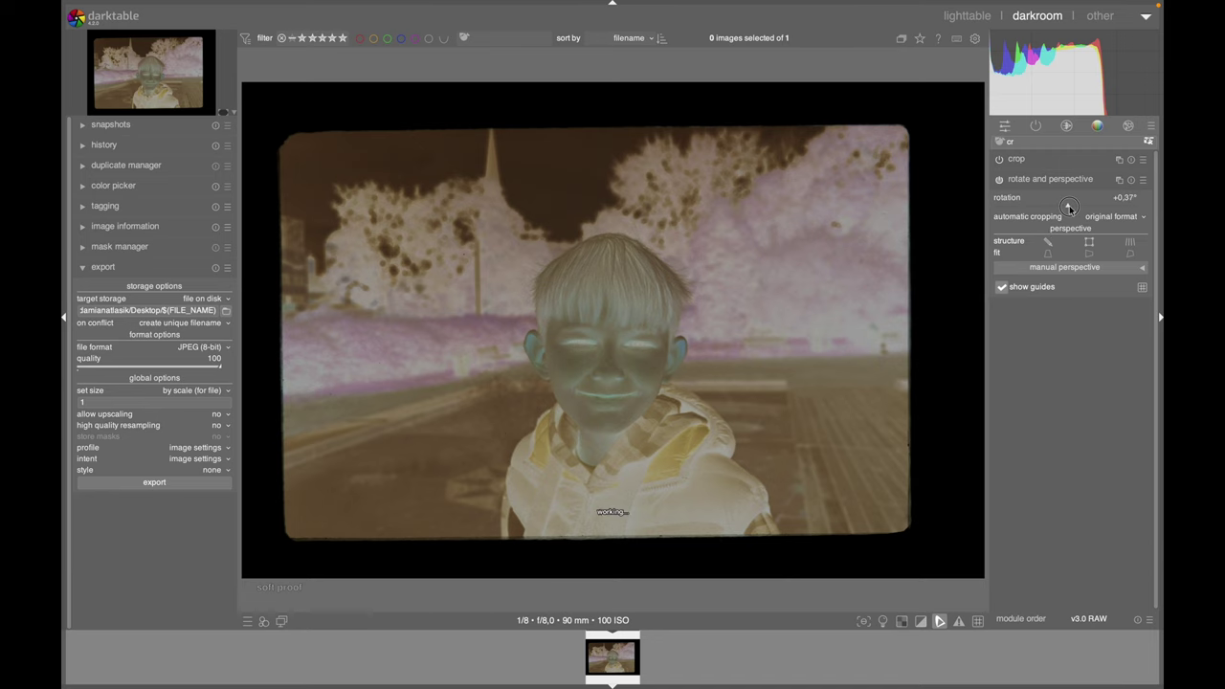
left_click_drag(1066, 207, 1060, 208)
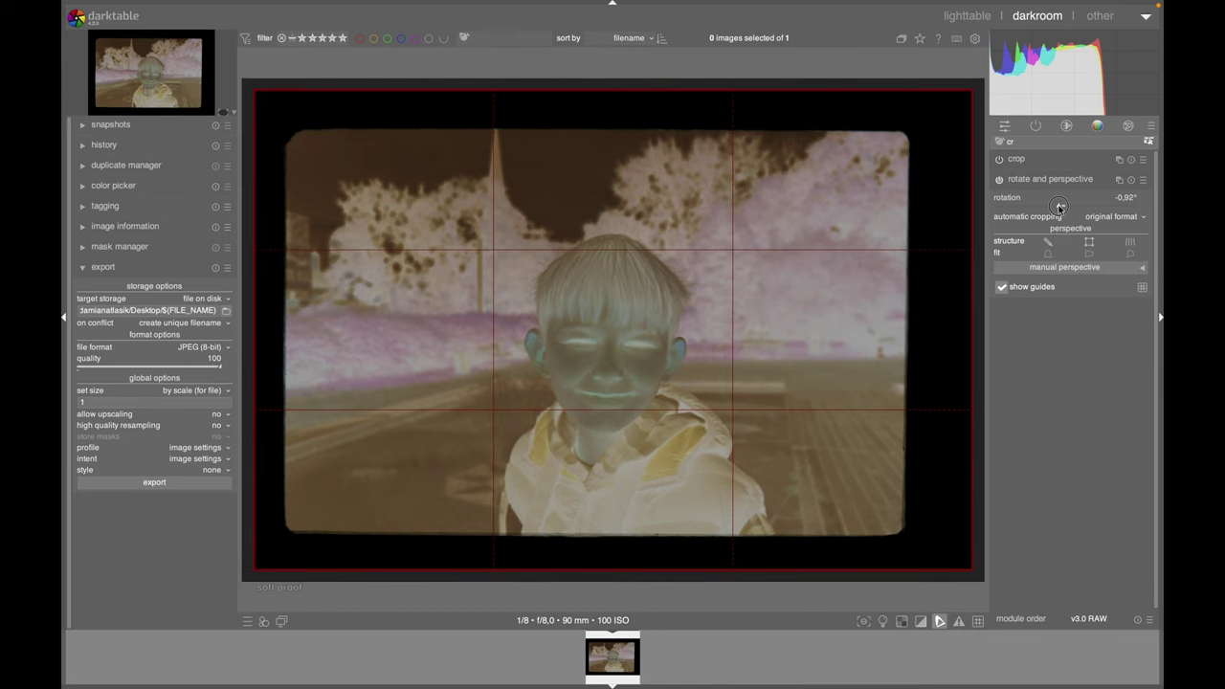
left_click(1038, 179)
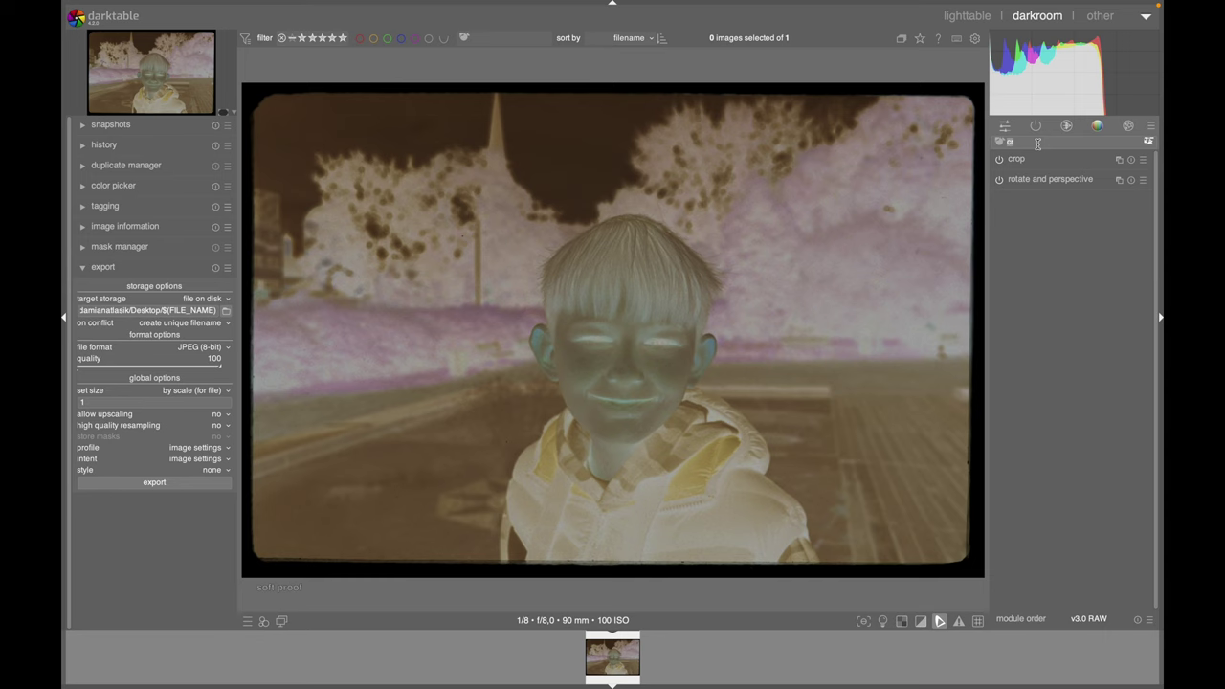
Find negadoctor by searching 'neg' and set its film stock to color film.
key("BackSpace")
key("BackSpace")
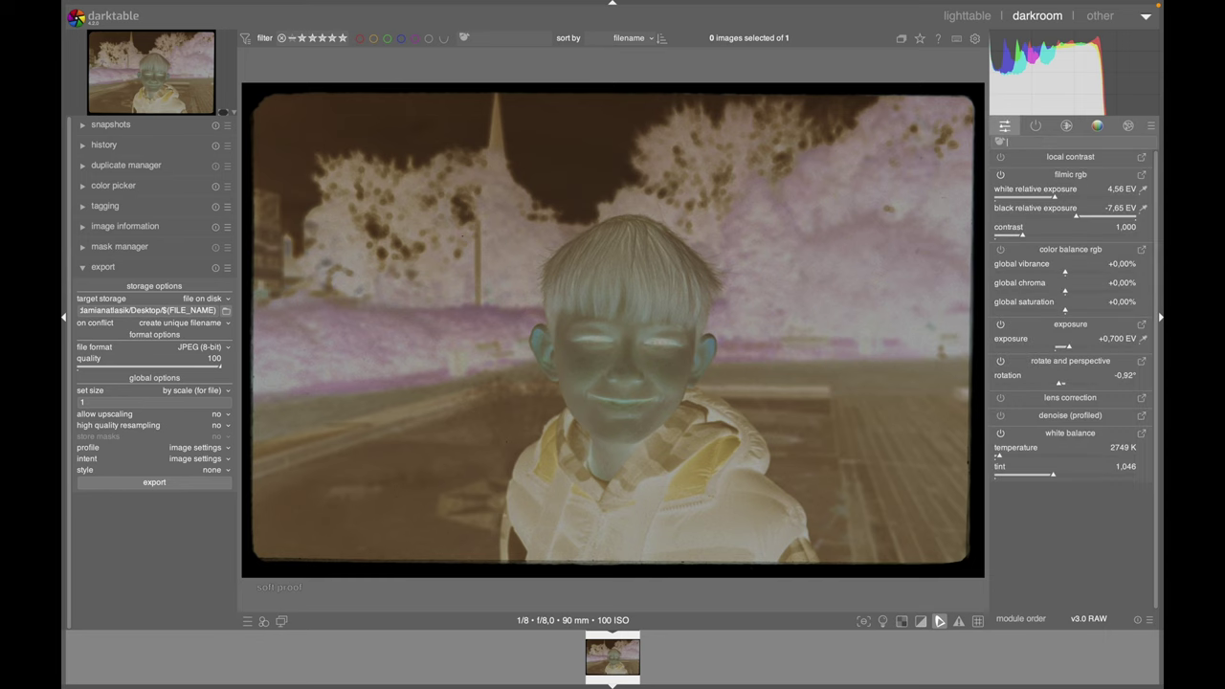
type("n")
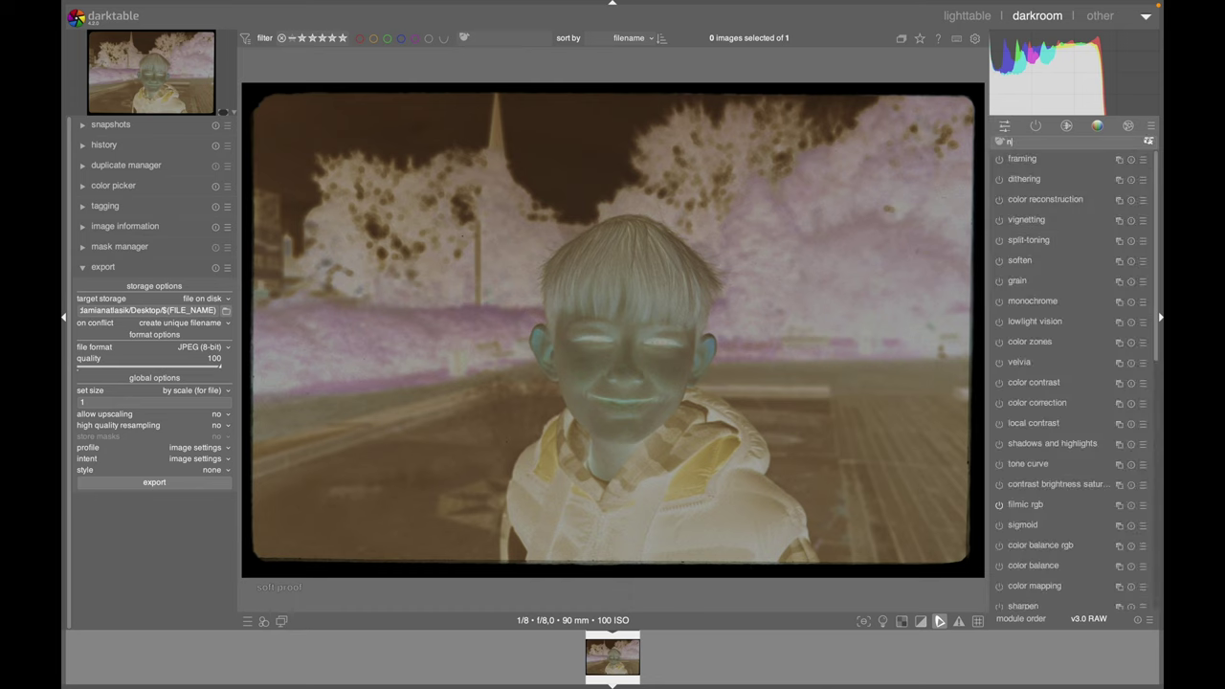
type("e")
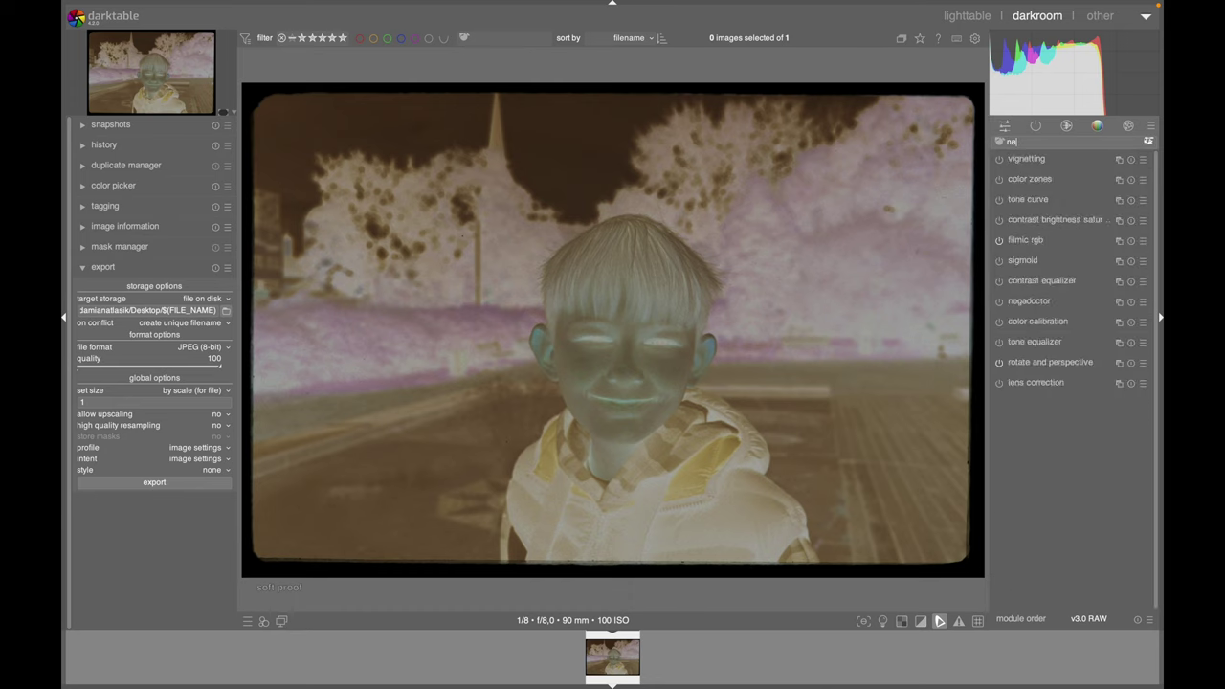
type("g")
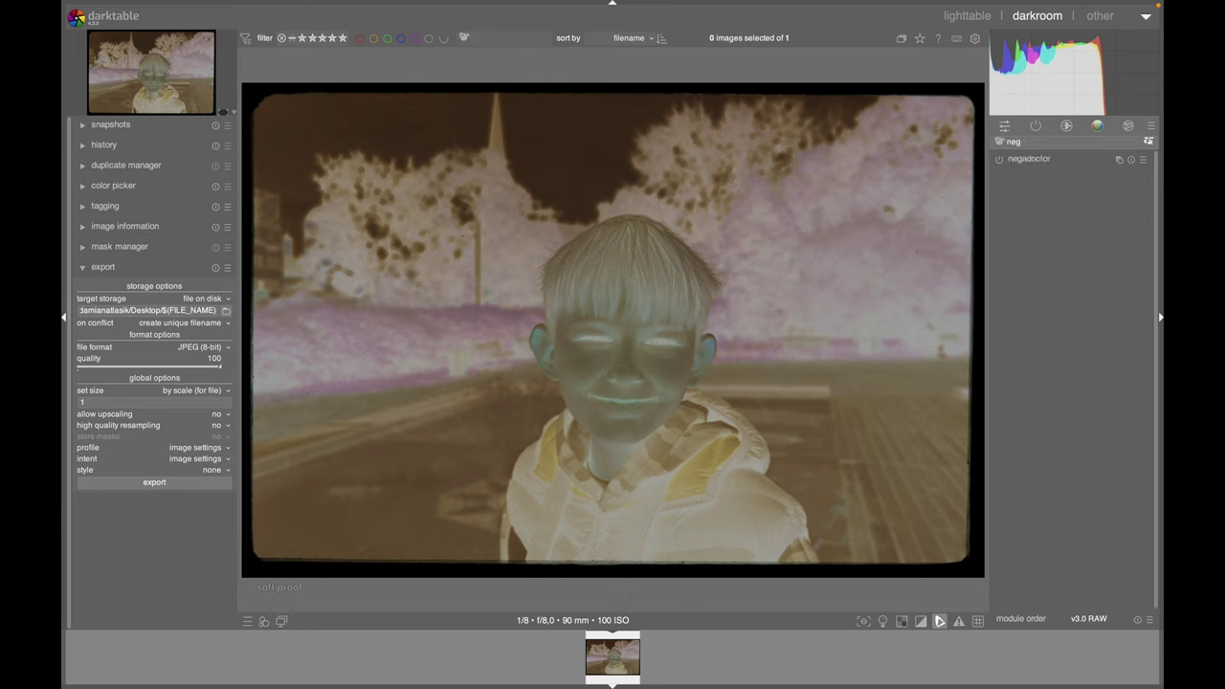
left_click(1034, 162)
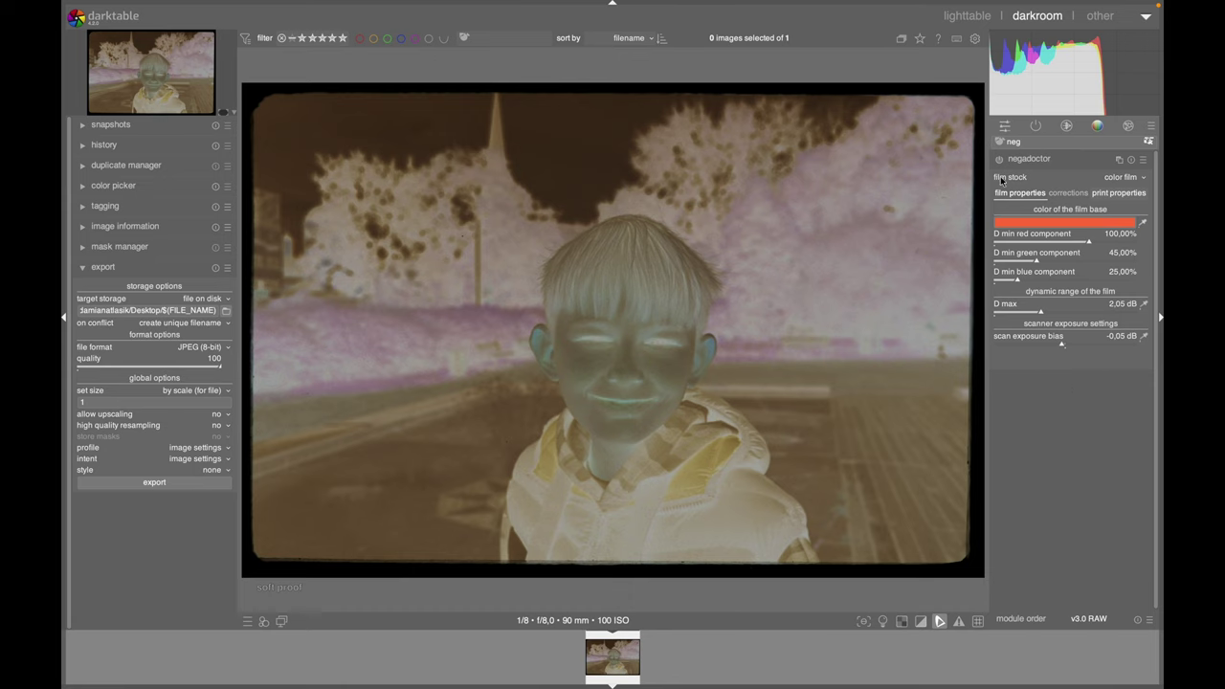
left_click(1127, 181)
left_click(1122, 177)
Enable negadoctor and sample D max from a small upper area, giving 1,33 dB.
left_click(1000, 159)
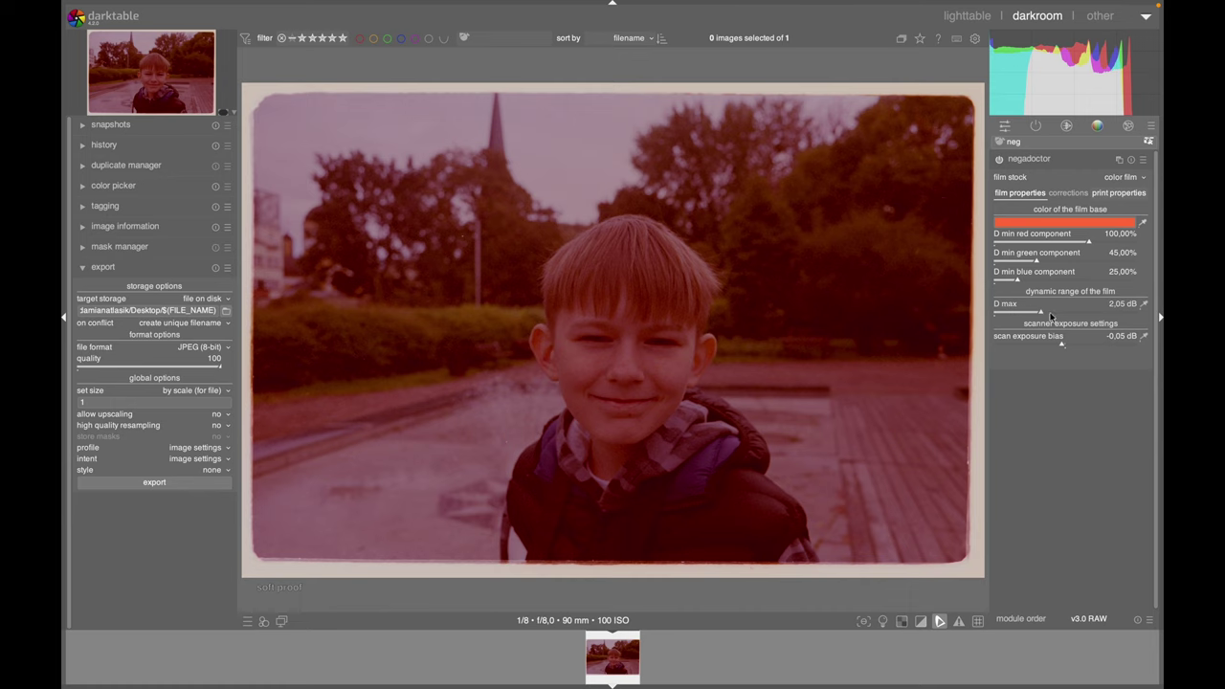
left_click(1144, 305)
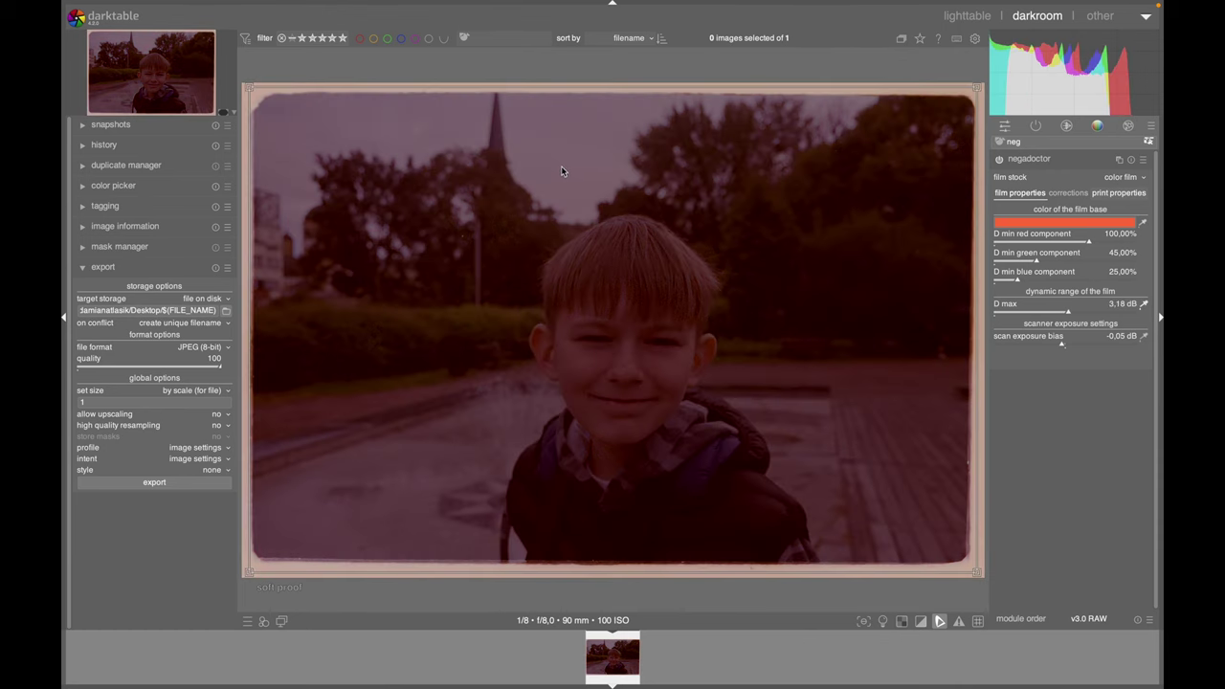
left_click_drag(557, 160, 586, 181)
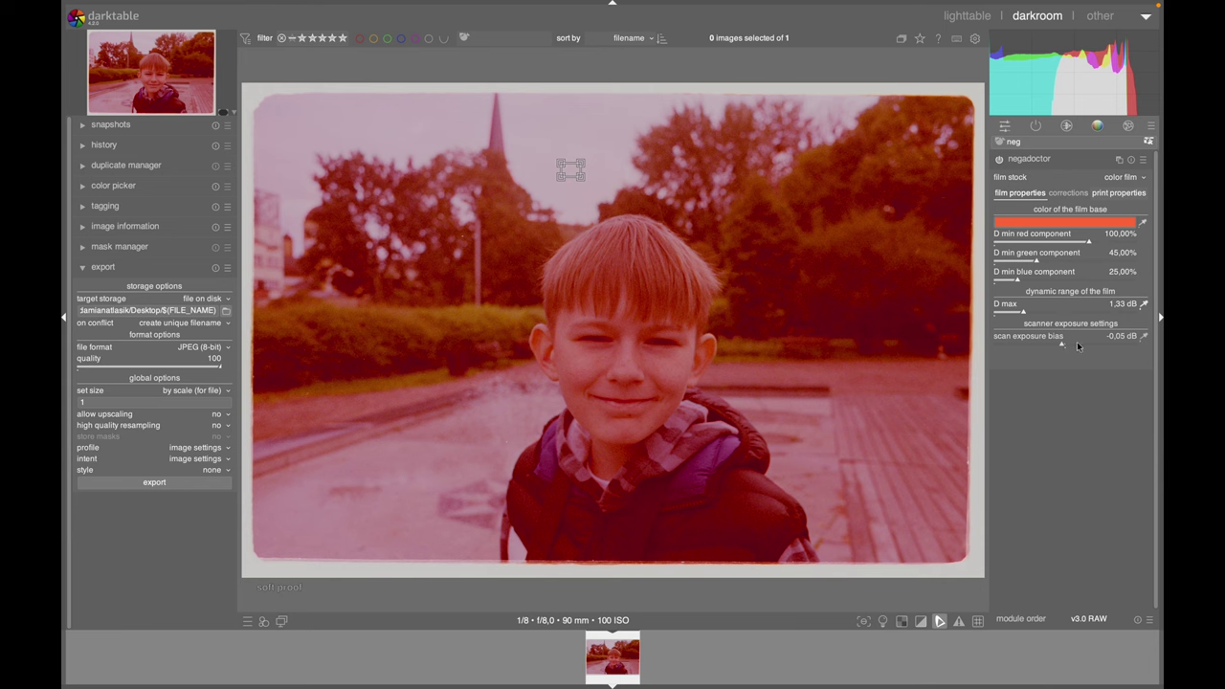
Sample scan exposure bias from a spot on the boy's jacket, giving -0,16 dB.
left_click(1144, 337)
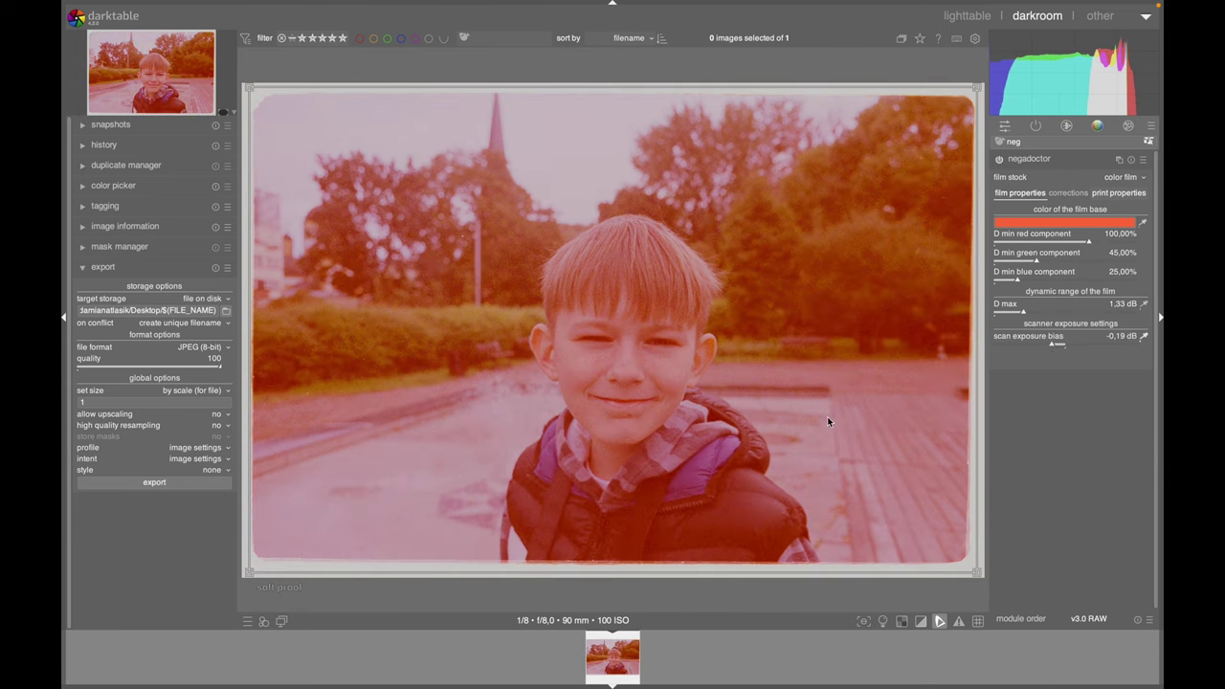
left_click(923, 338)
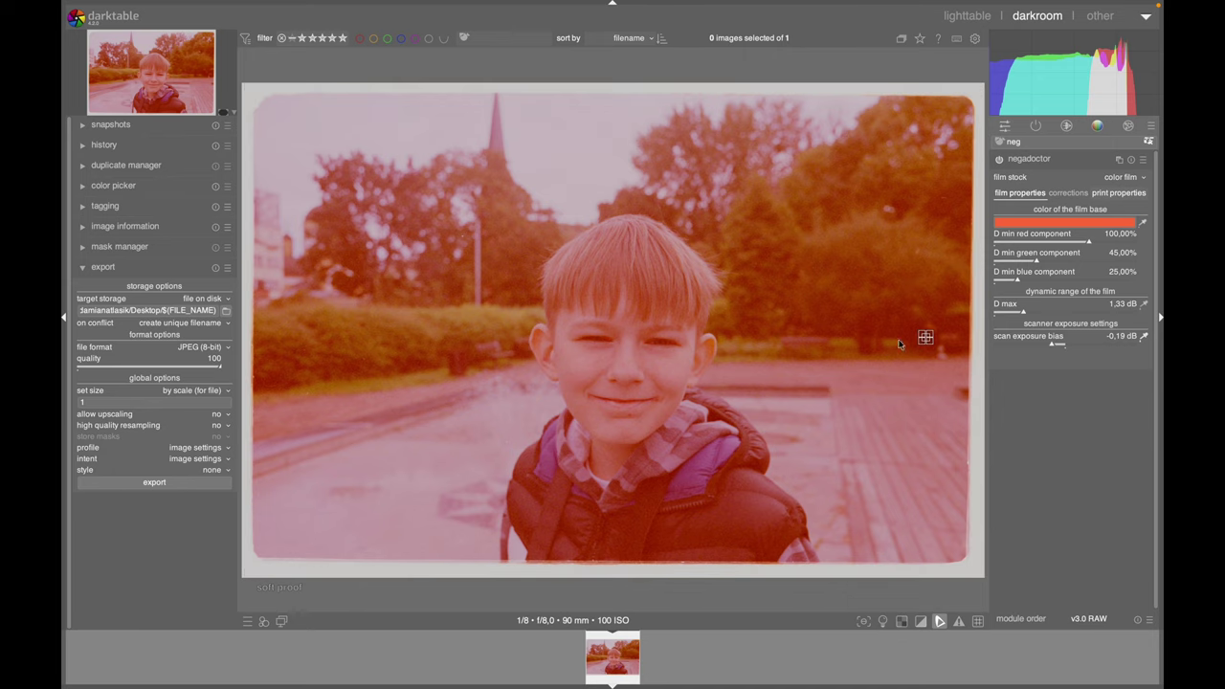
left_click(655, 535)
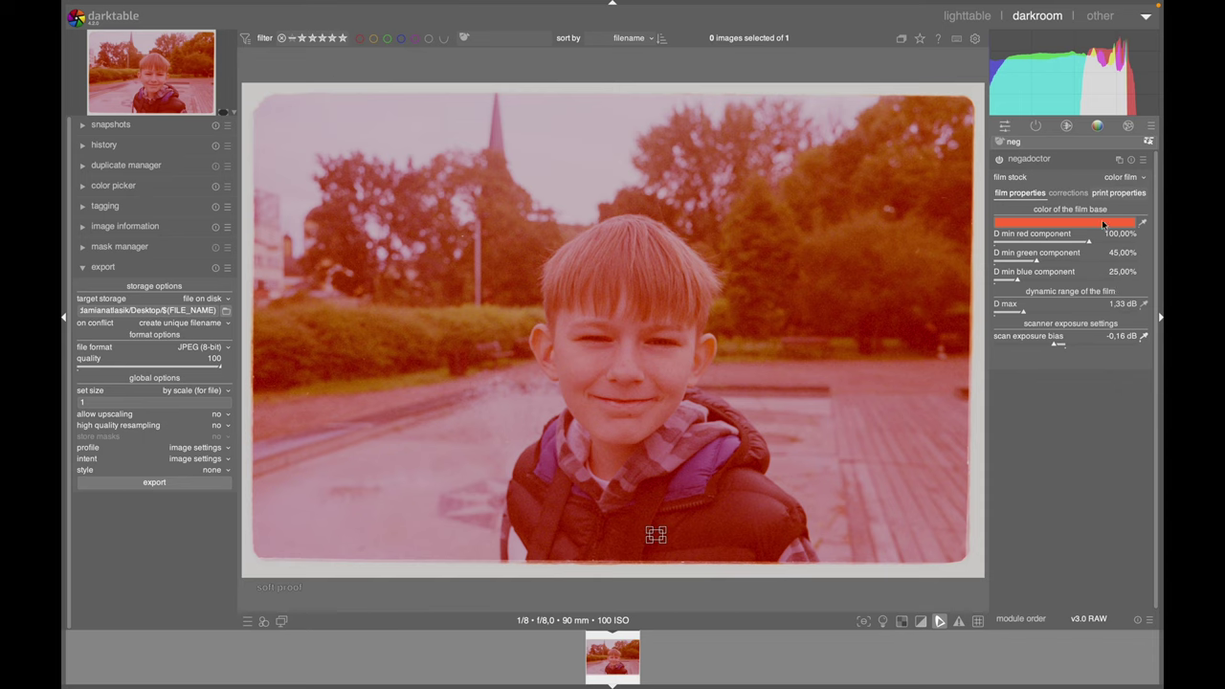
mouse_move(1052, 79)
Lower negadoctor's D min red component from 88,01% to 59,17%.
left_click_drag(1089, 246, 1065, 243)
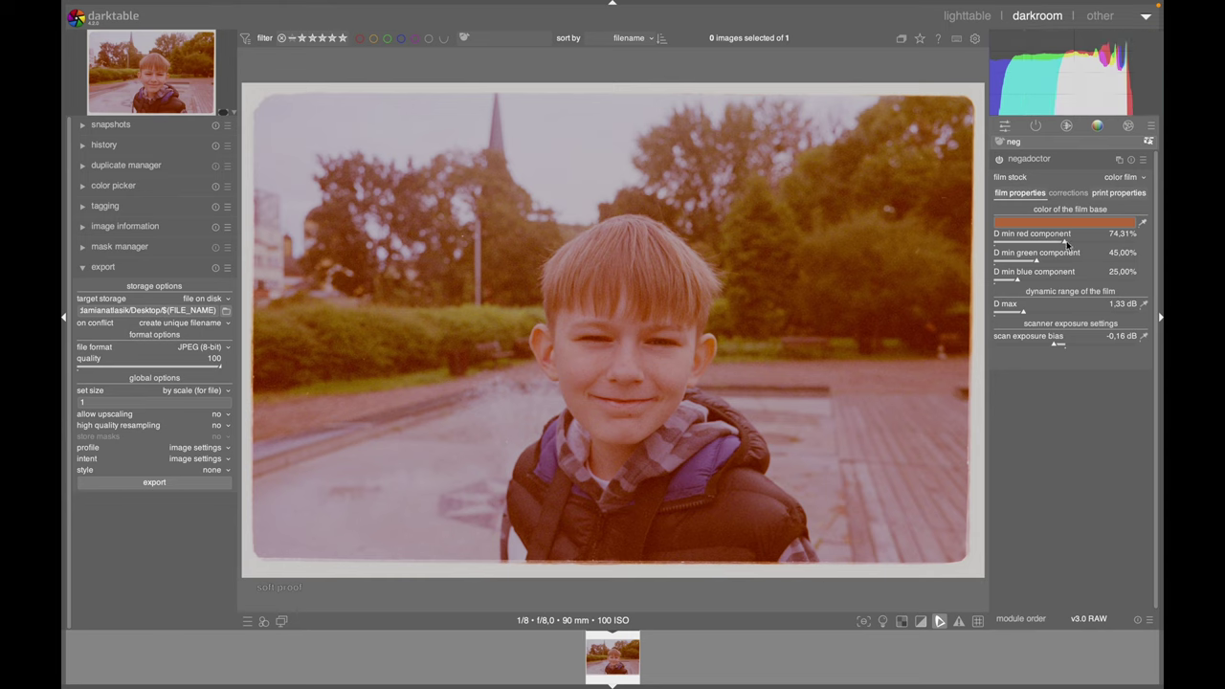
left_click_drag(1065, 243, 1036, 242)
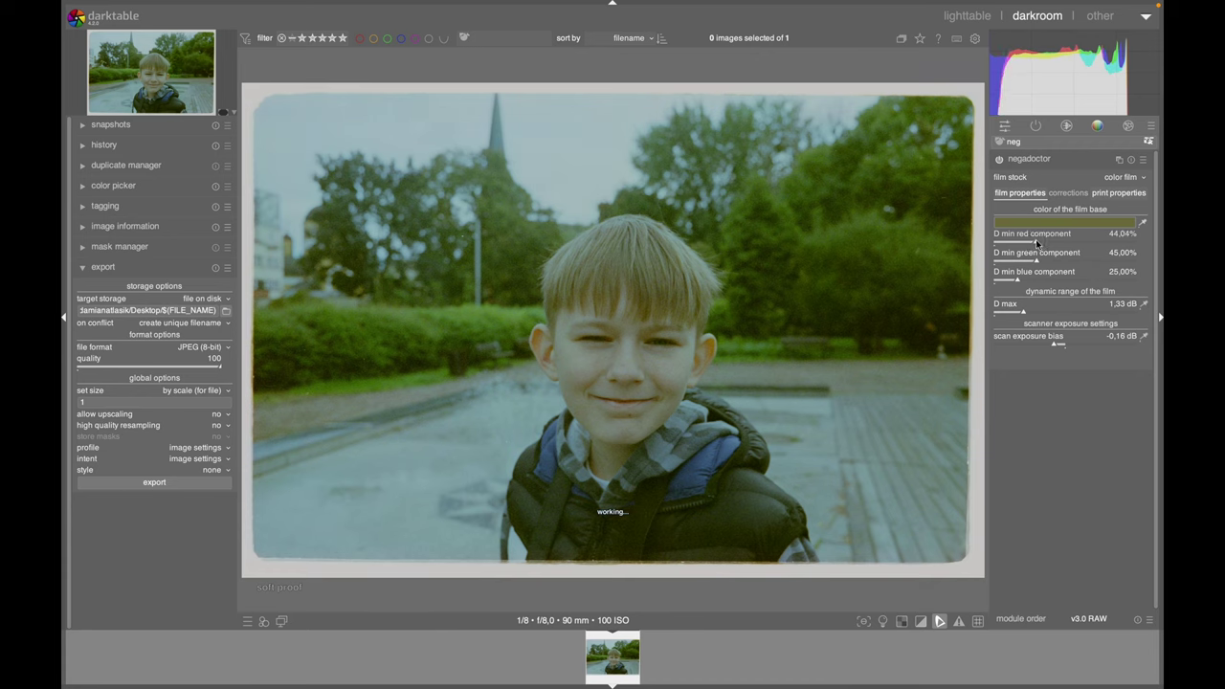
mouse_move(1000, 103)
Raise D min blue to 38,53%, then fine-tune green to 41,97% and red to 42,66%.
mouse_move(1021, 282)
left_mouse_down()
mouse_move(1034, 281)
mouse_move(1017, 281)
left_mouse_up()
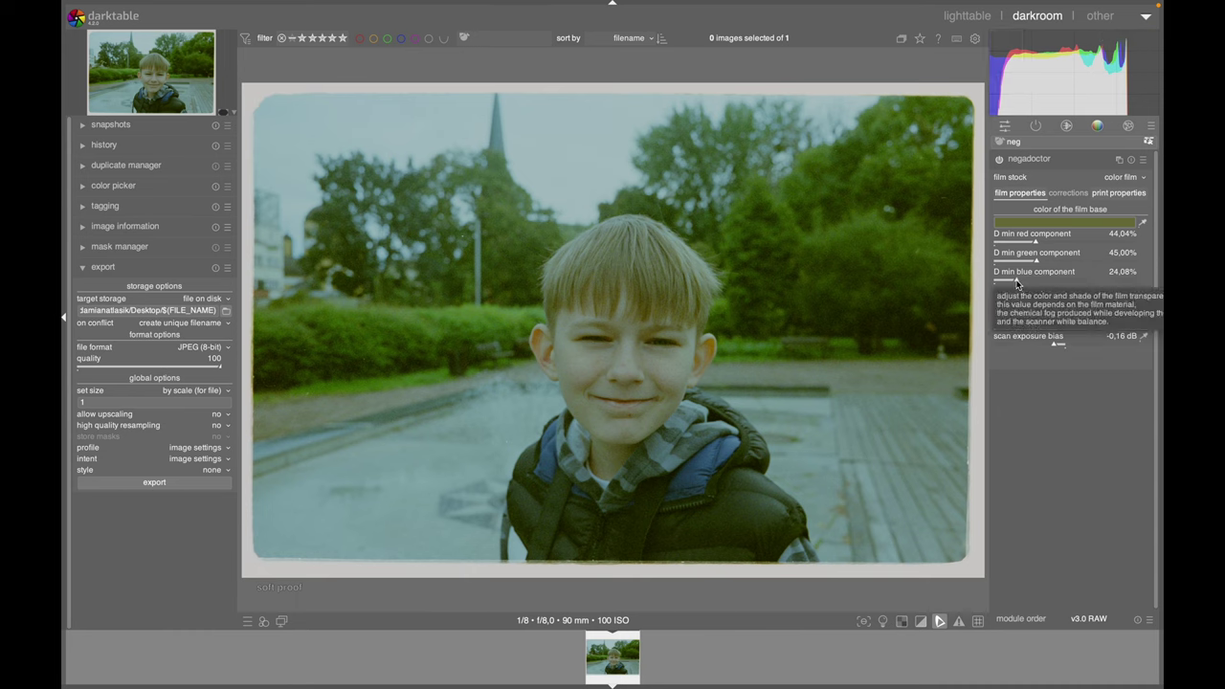
left_click_drag(1017, 283, 1031, 281)
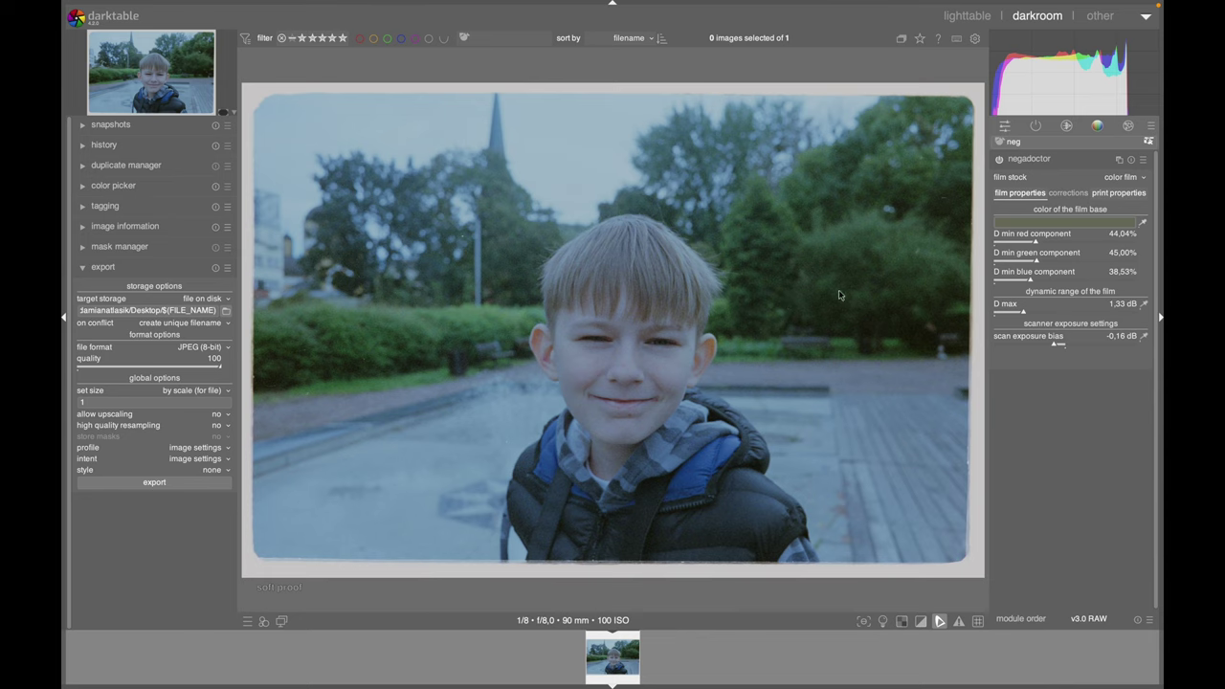
left_click(1034, 261)
scroll(1035, 261, "up", 3)
left_click(1031, 261)
left_click(1032, 262)
Show active modules in the quick access panel and raise filmic rgb contrast to 1,137.
left_click(1032, 131)
left_click(1005, 122)
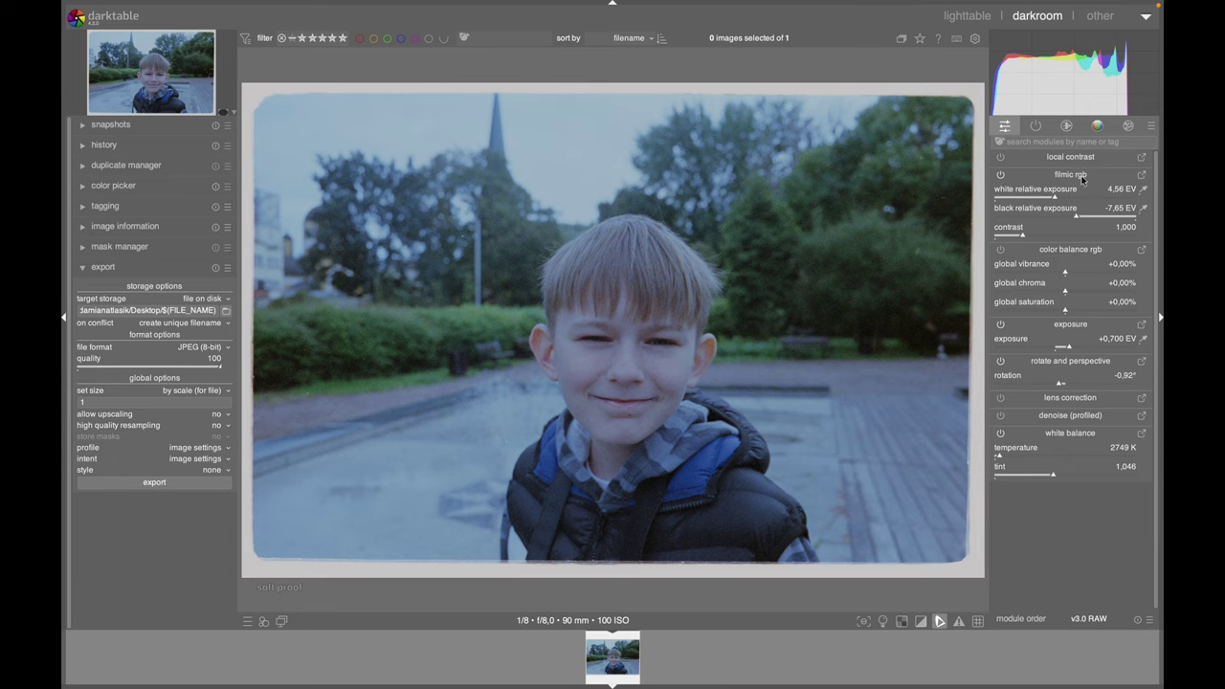
left_click(1027, 239)
left_click_drag(1026, 238, 1032, 238)
Adjust the exposure slider, trying +1,634 EV, and settle at +0,468 EV.
left_click(1068, 347)
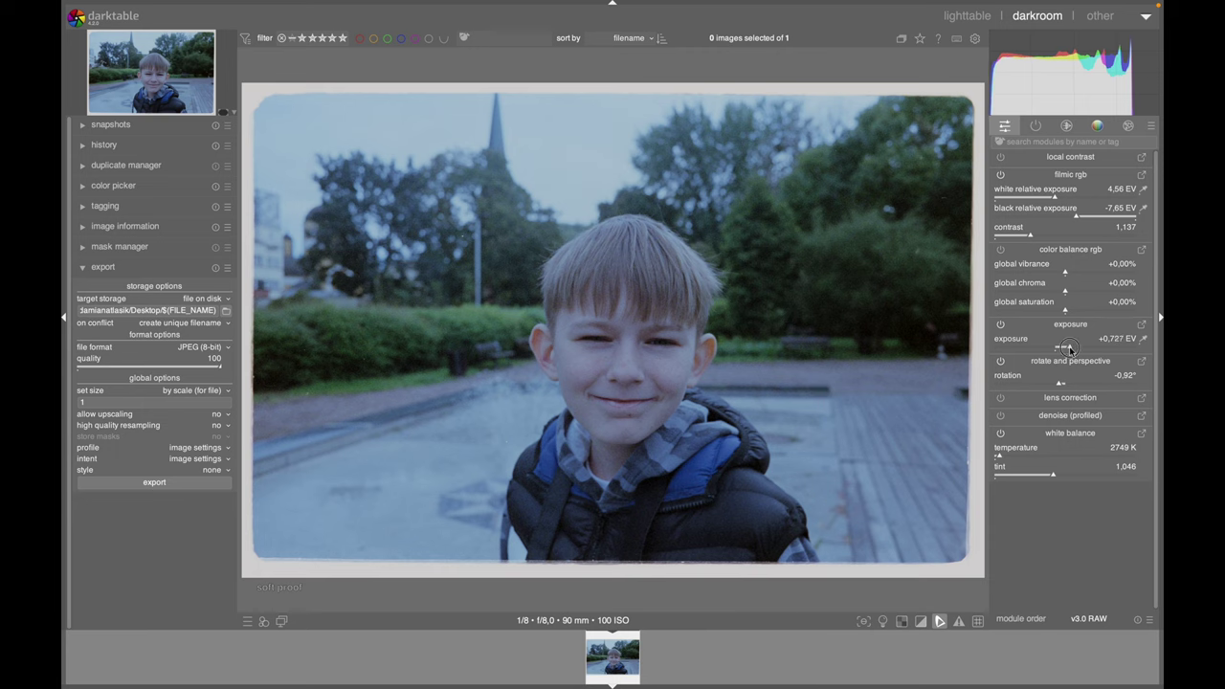
scroll(1068, 347, "down", 3)
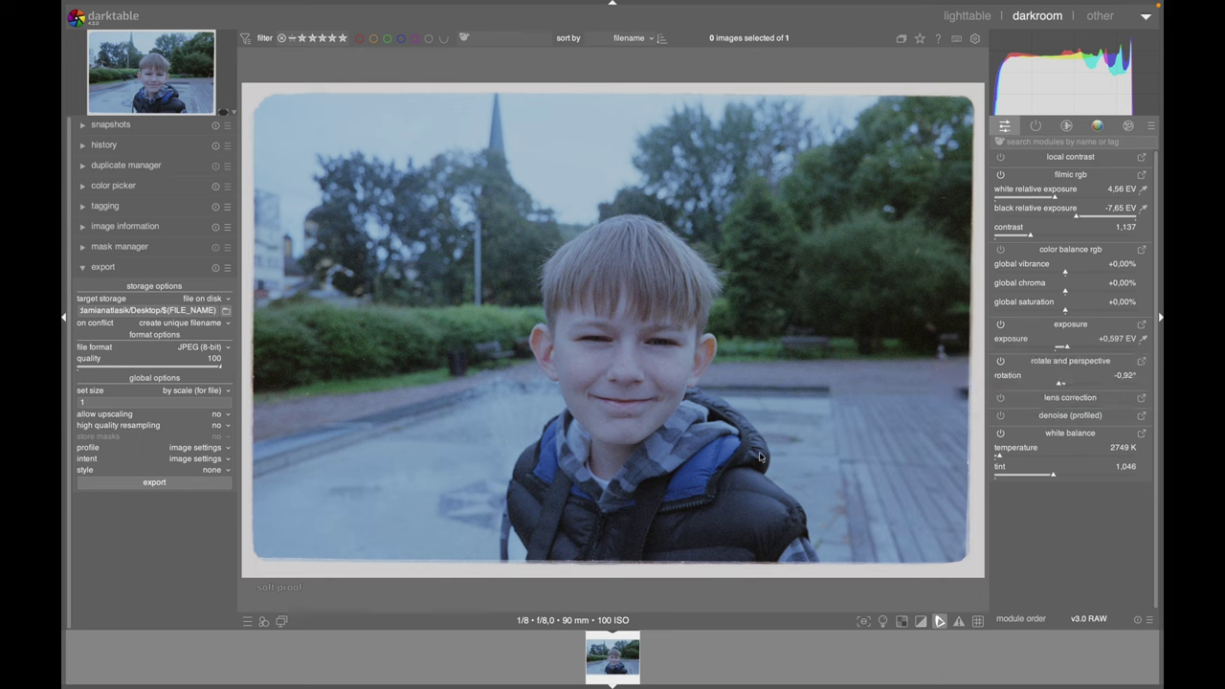
left_click_drag(1068, 346, 1089, 348)
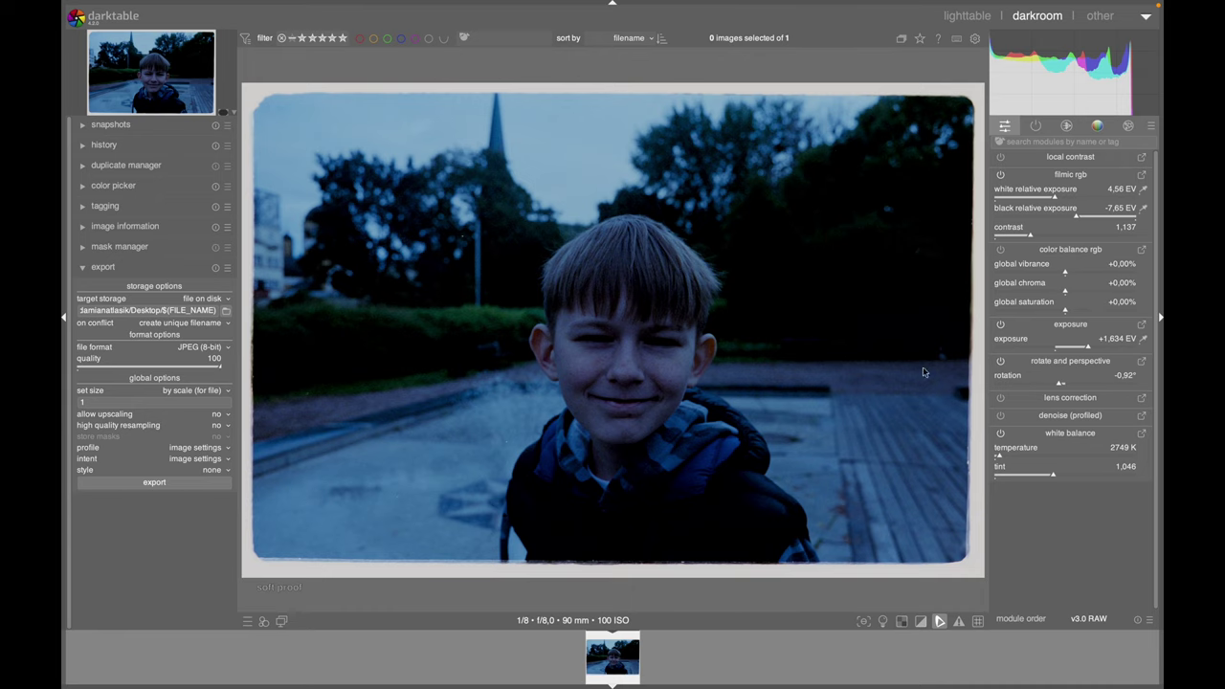
left_click_drag(1089, 345, 1066, 350)
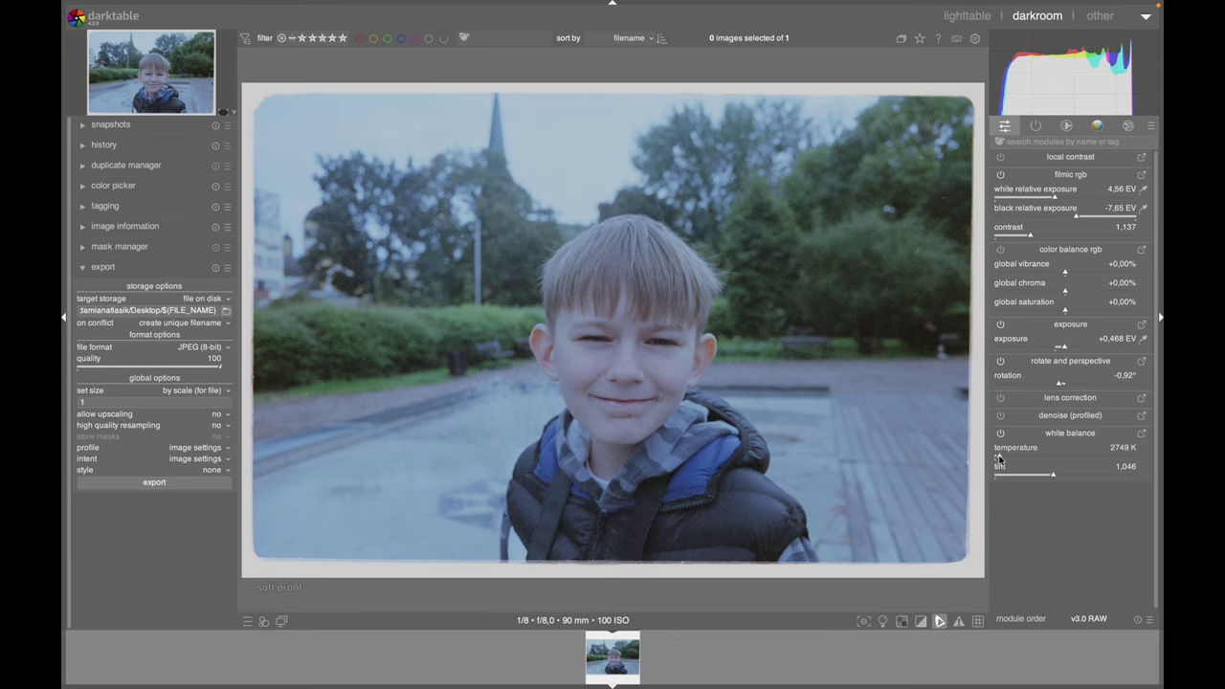
Try white balance temperatures between 4788 K and 1901 K, settling on 2436 K.
left_click_drag(1000, 460, 1012, 458)
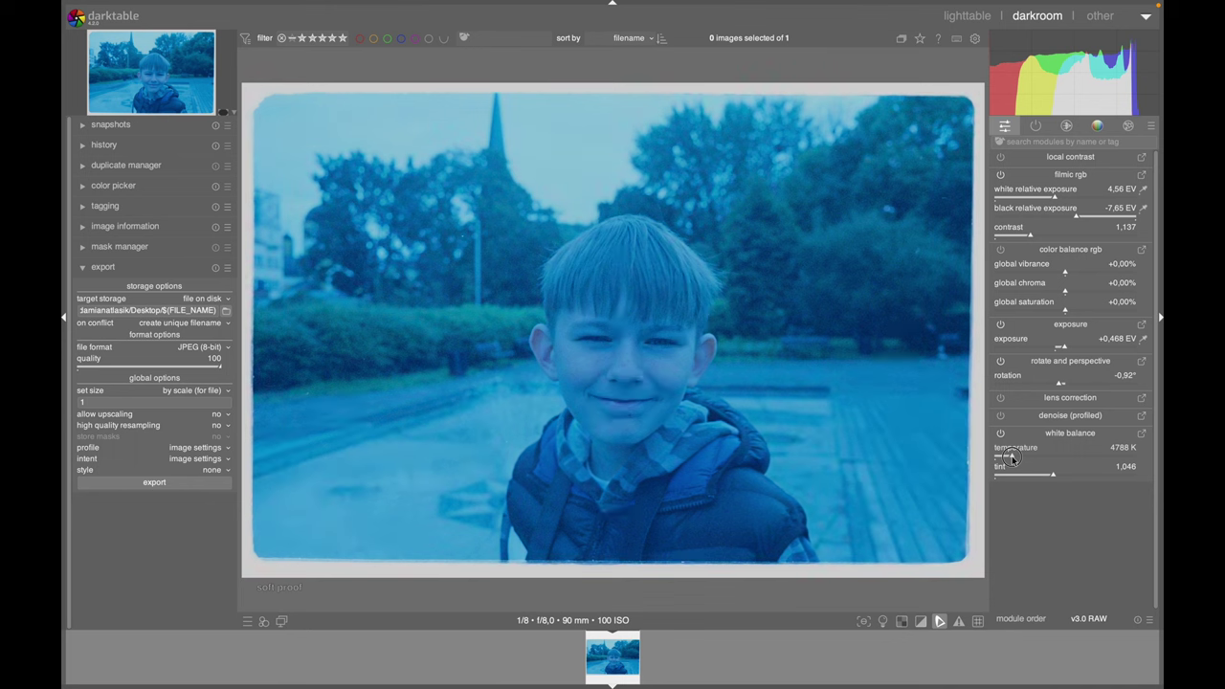
left_click_drag(1013, 458, 999, 460)
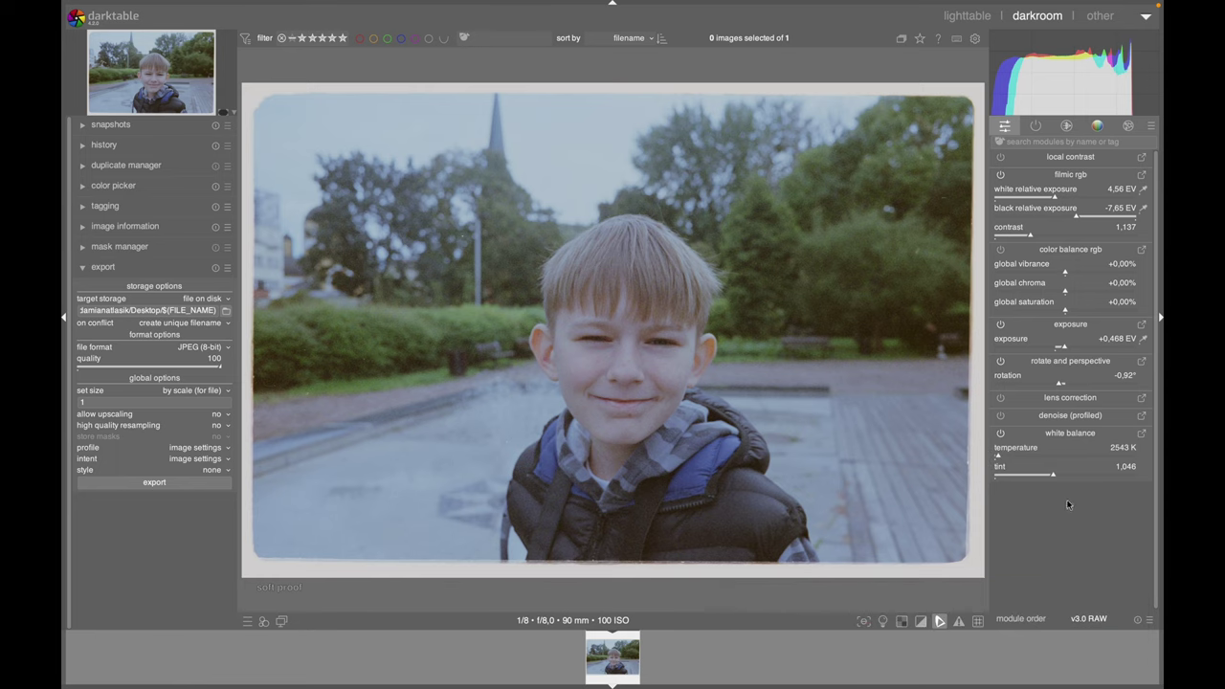
left_click(998, 459)
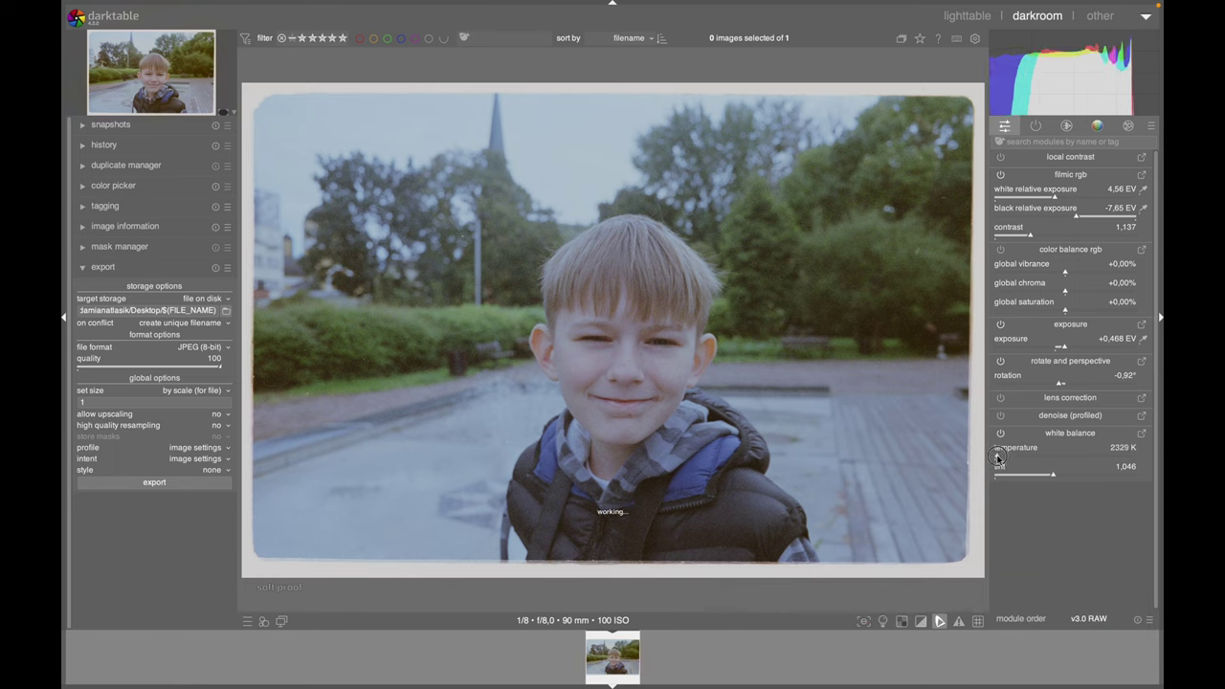
left_click(995, 459)
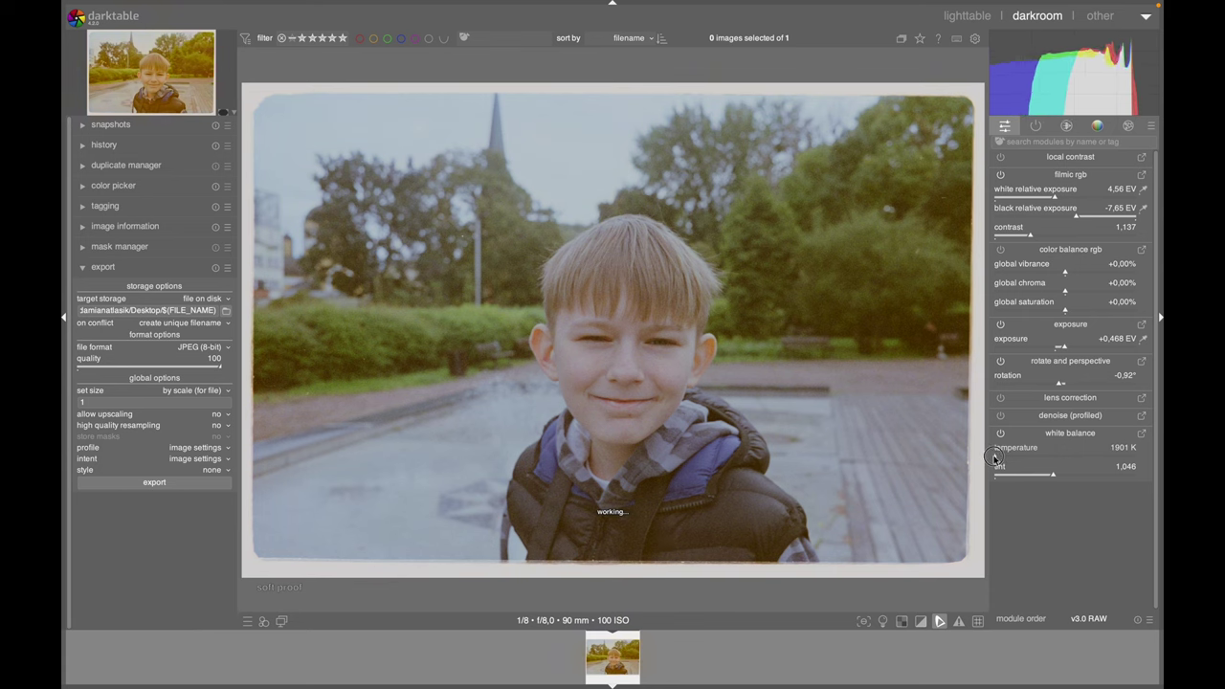
left_click(995, 458)
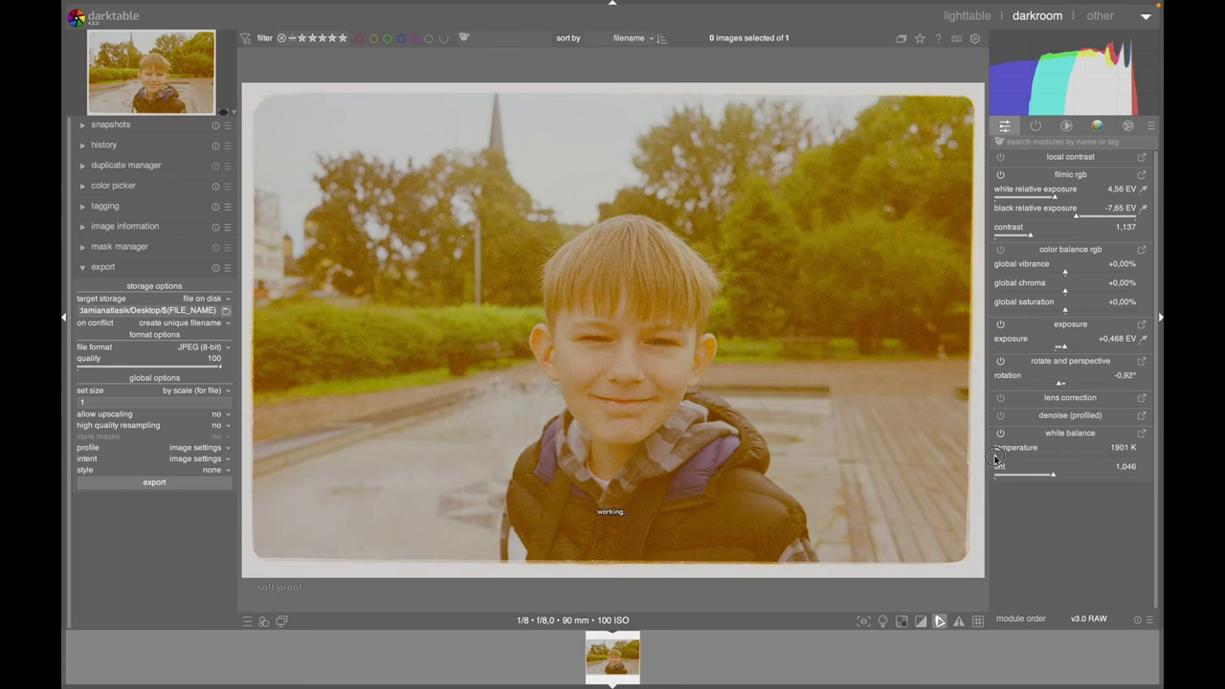
left_click(995, 458)
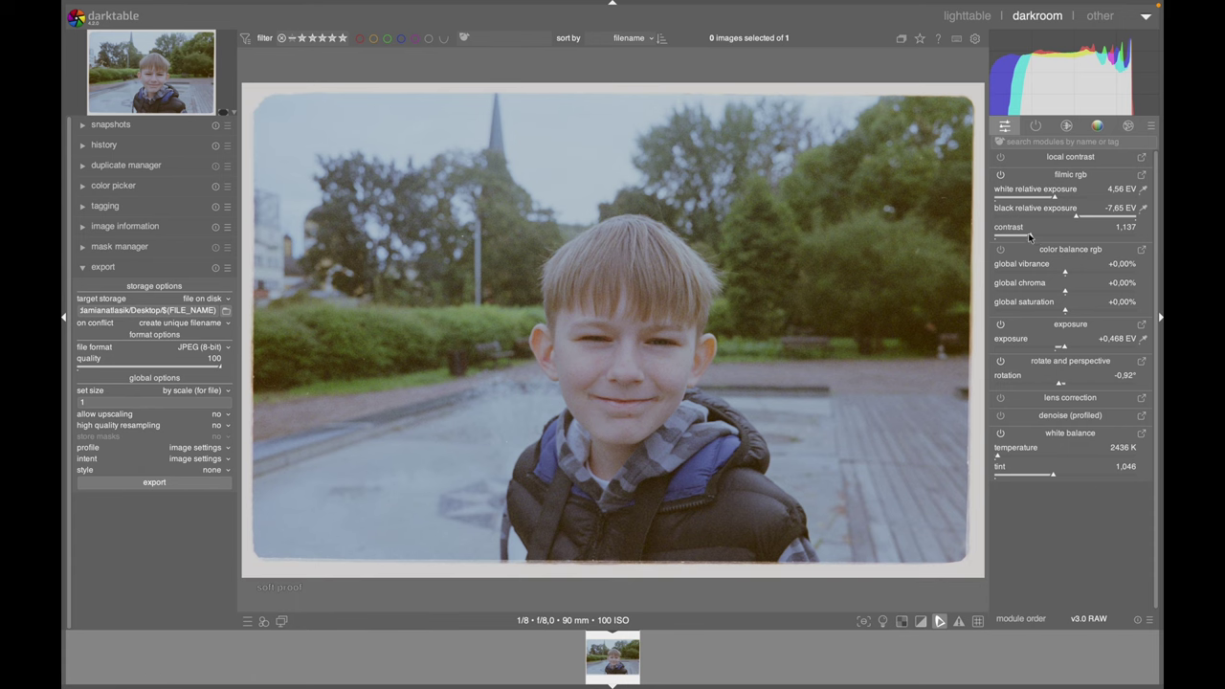
Raise filmic rgb contrast to 1,565 and color balance rgb global saturation to +94,44%.
left_click_drag(1031, 237, 1055, 236)
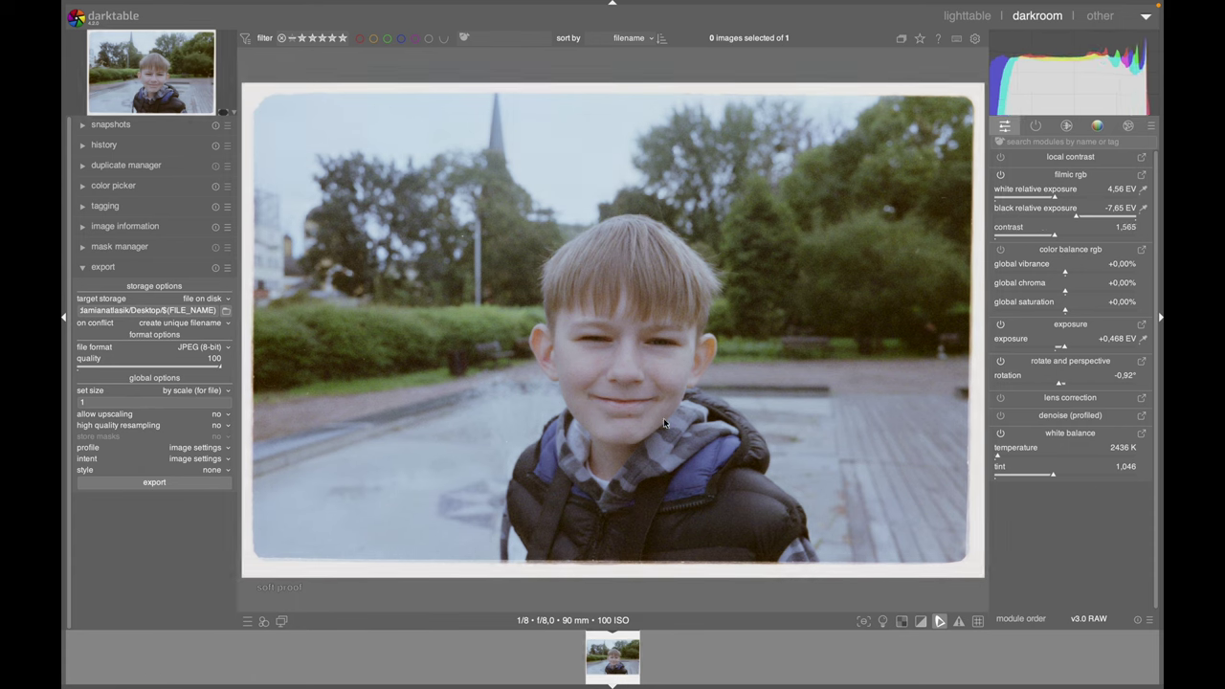
left_click_drag(1115, 311, 1133, 313)
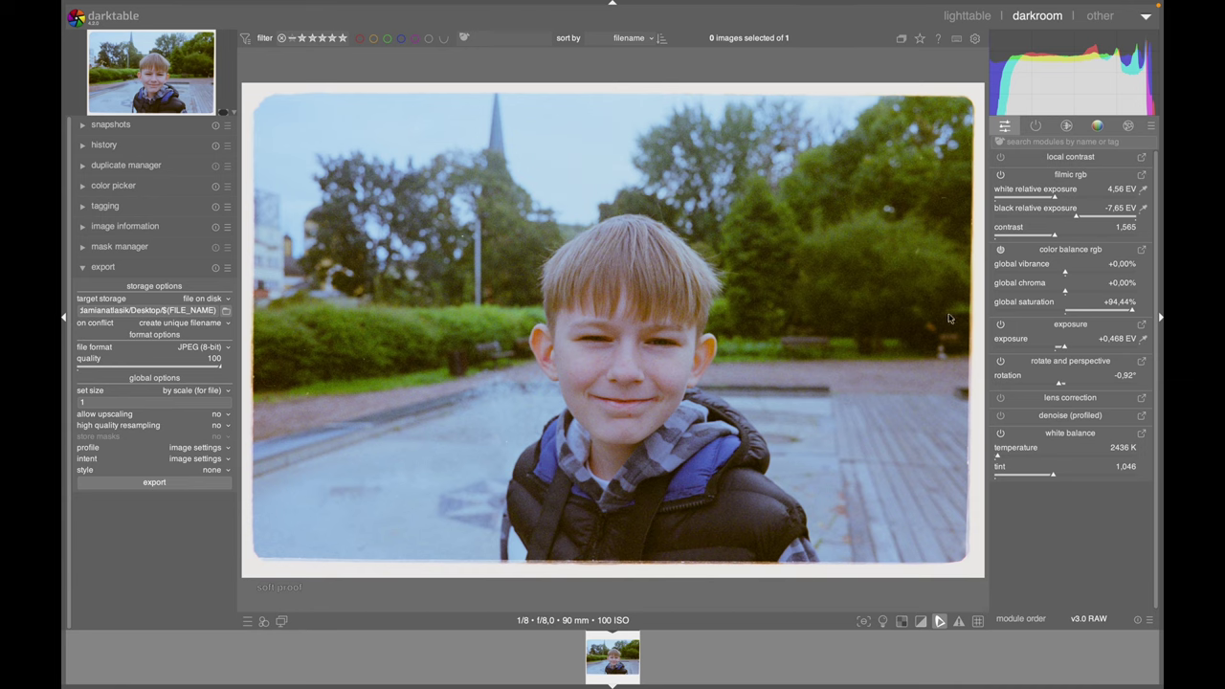
Find the retouch module with 're', pick the circle healing shape, and shrink the brush to 1,19%.
left_click(1058, 141)
type("re")
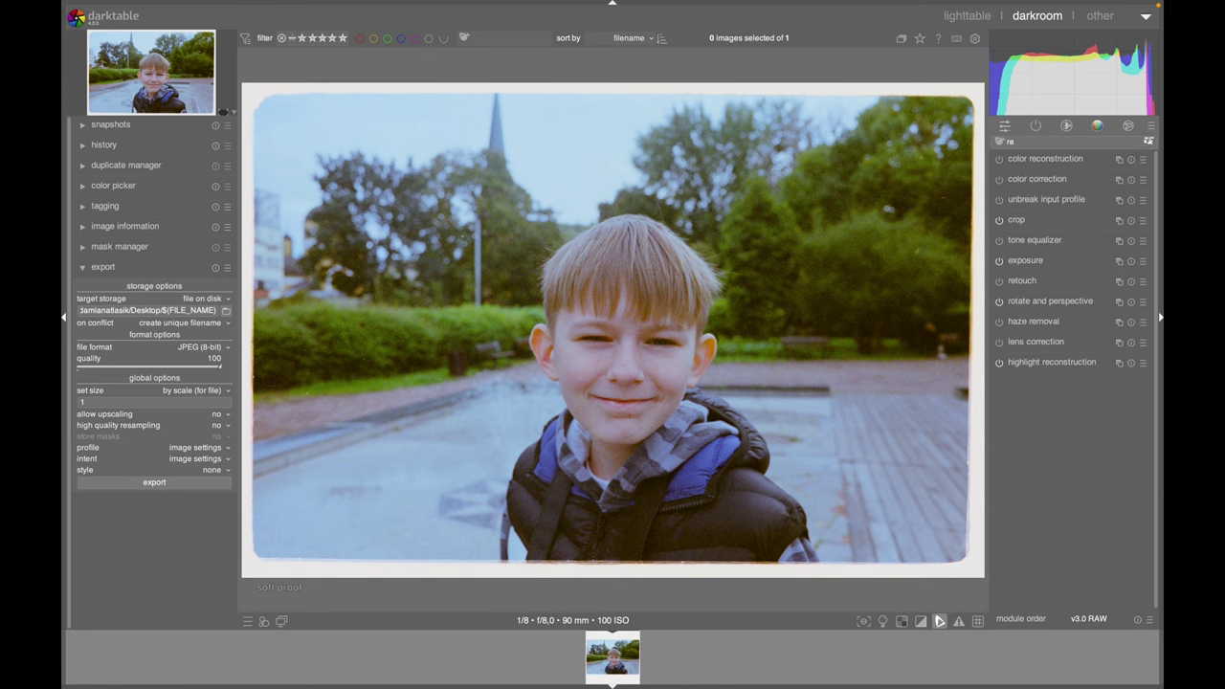
left_click(1023, 281)
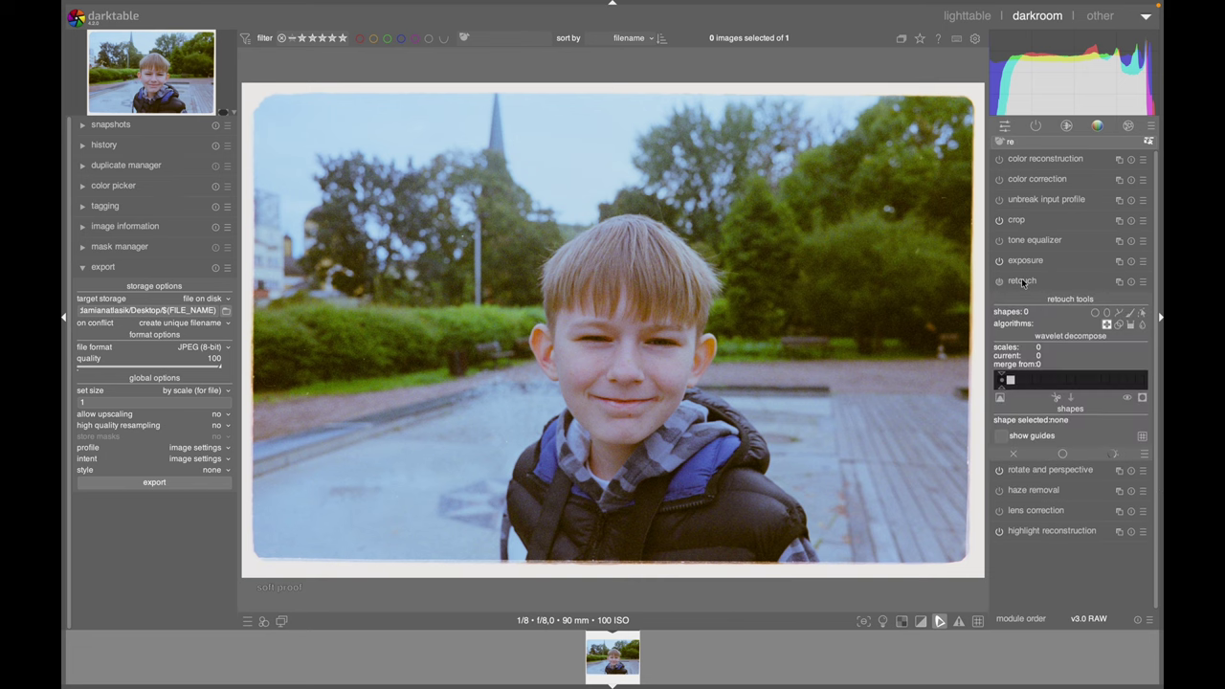
left_click(1096, 314)
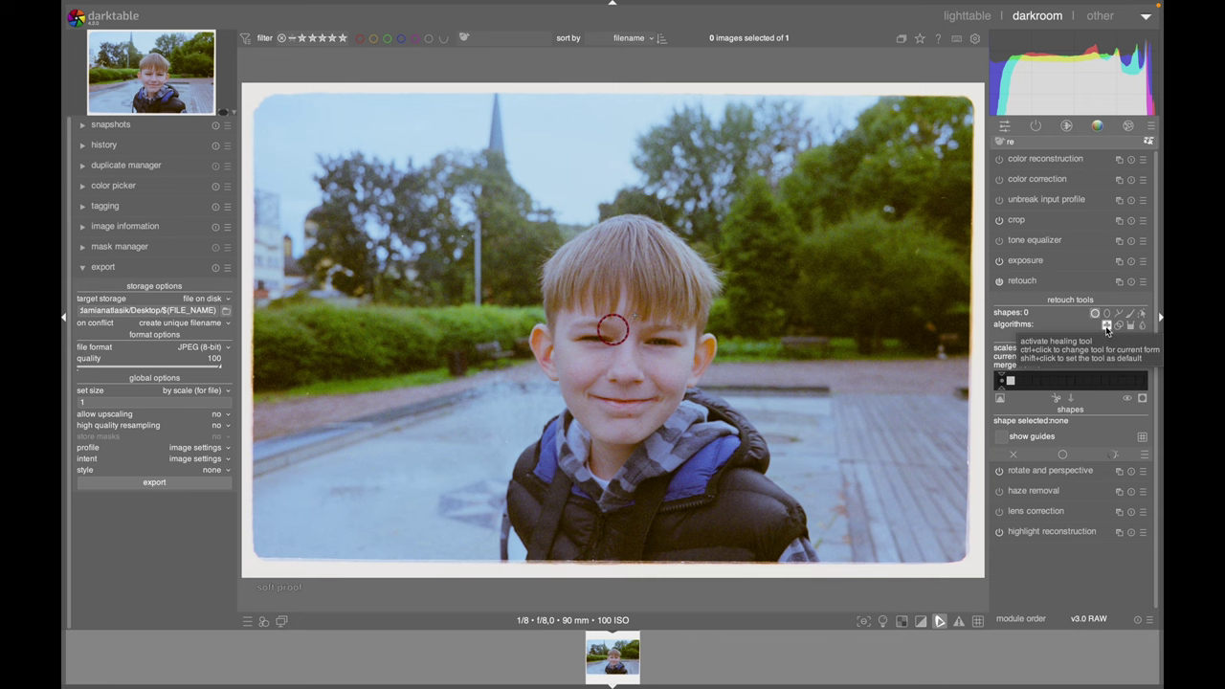
scroll(890, 251, "down", 3)
scroll(893, 250, "down", 4)
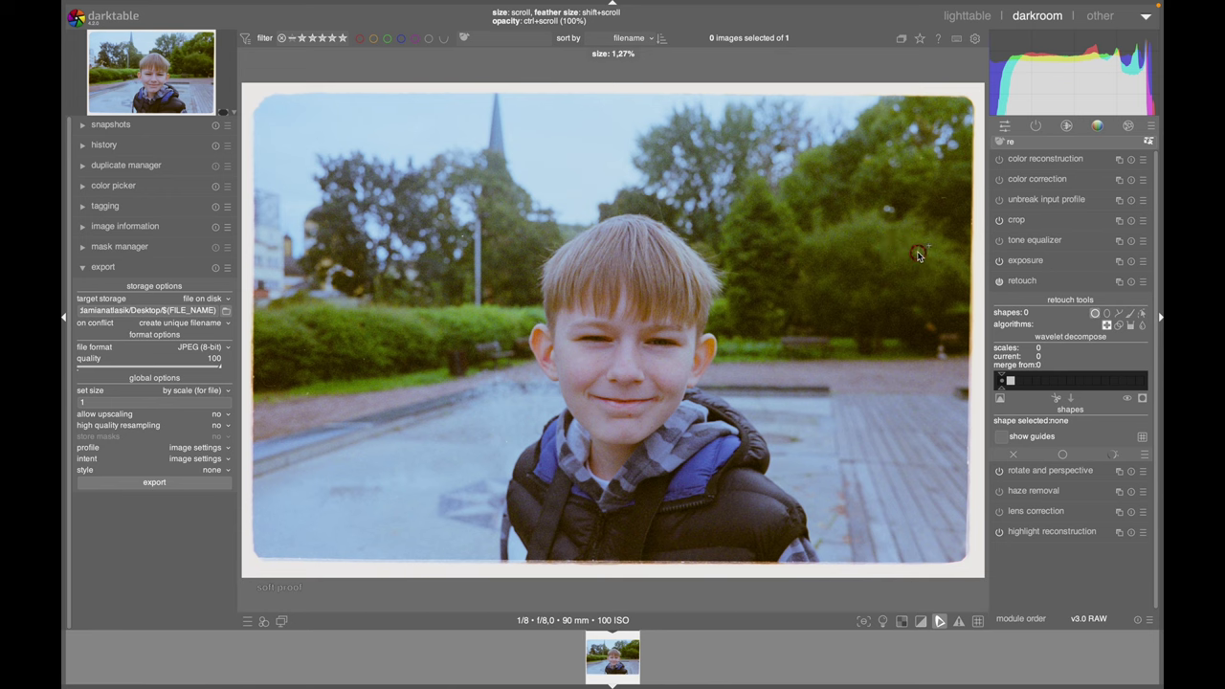
scroll(917, 255, "down", 1)
Place two circle healing spots on the upper-right tree dust, then show shapes for editing.
left_click(918, 254)
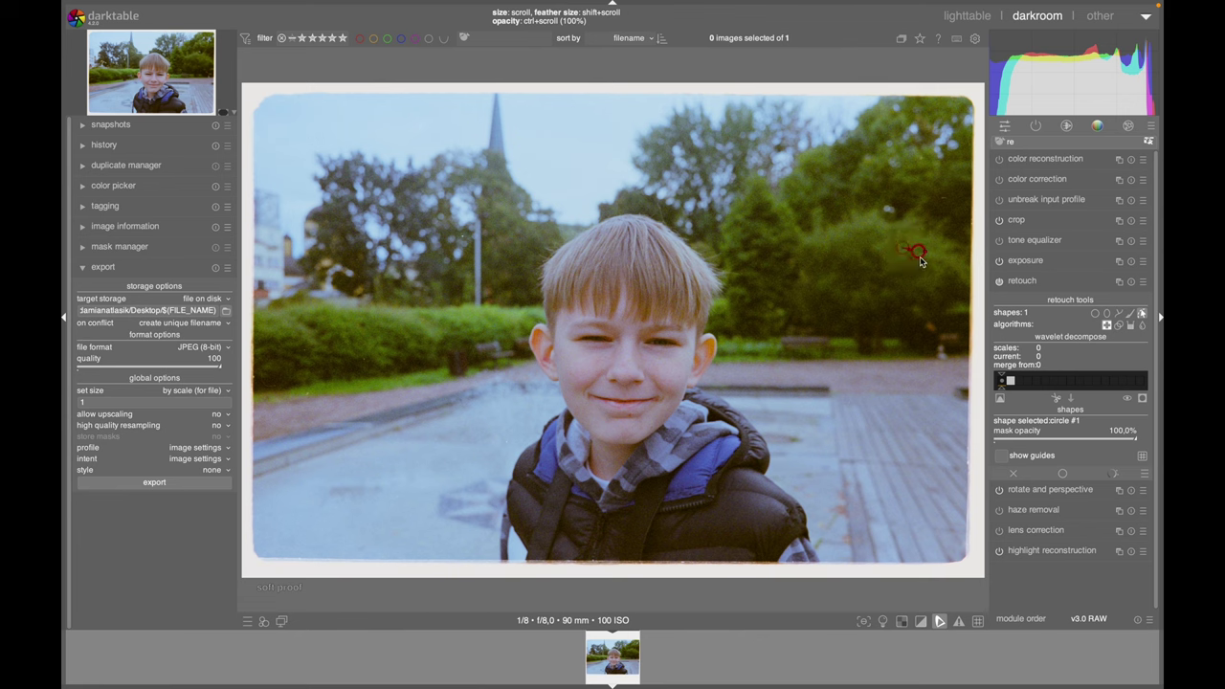
left_click(1096, 316)
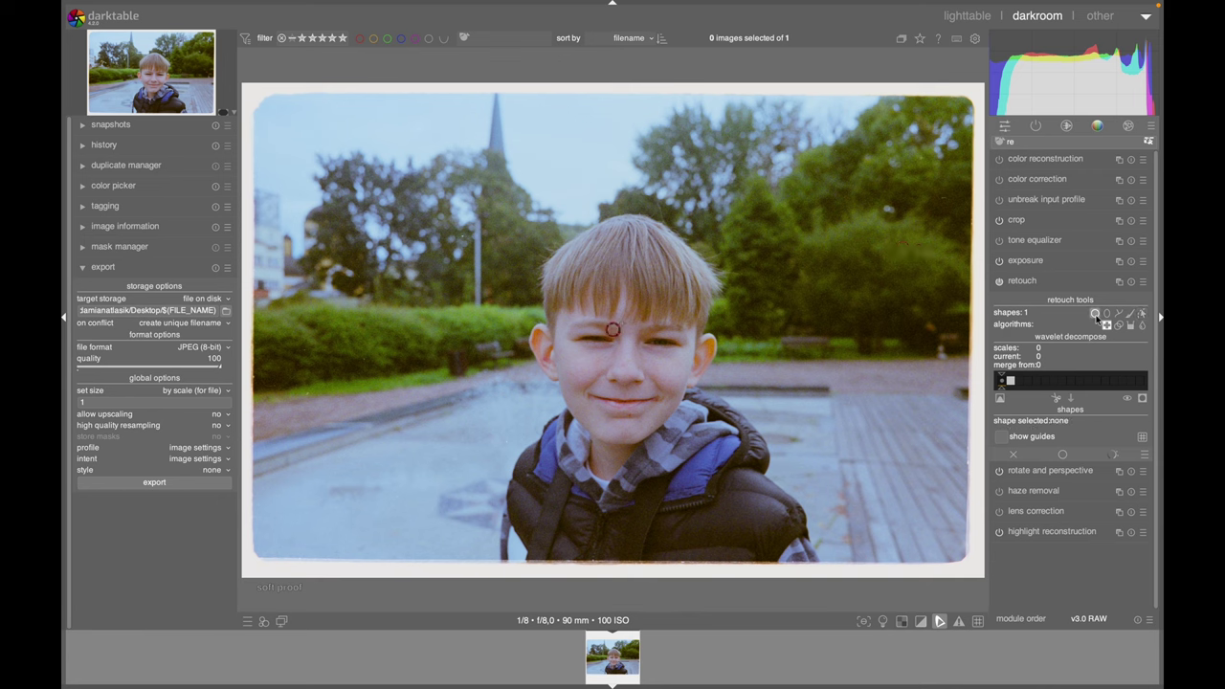
left_click(944, 203)
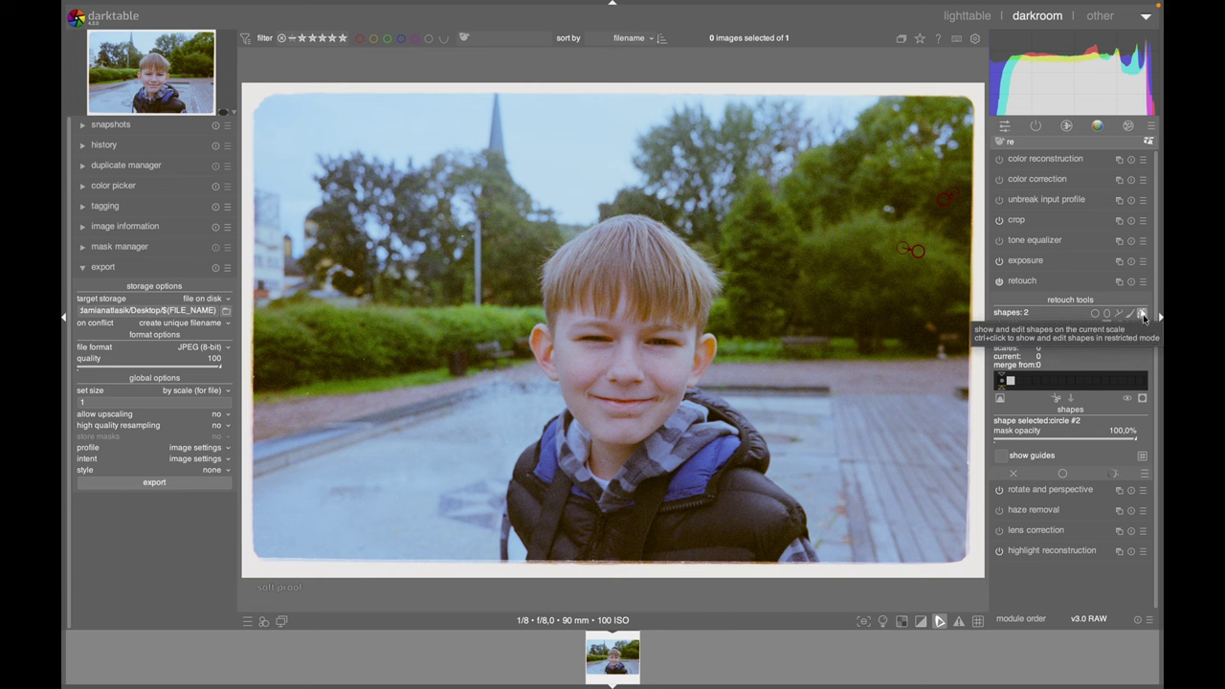
left_click(1142, 315)
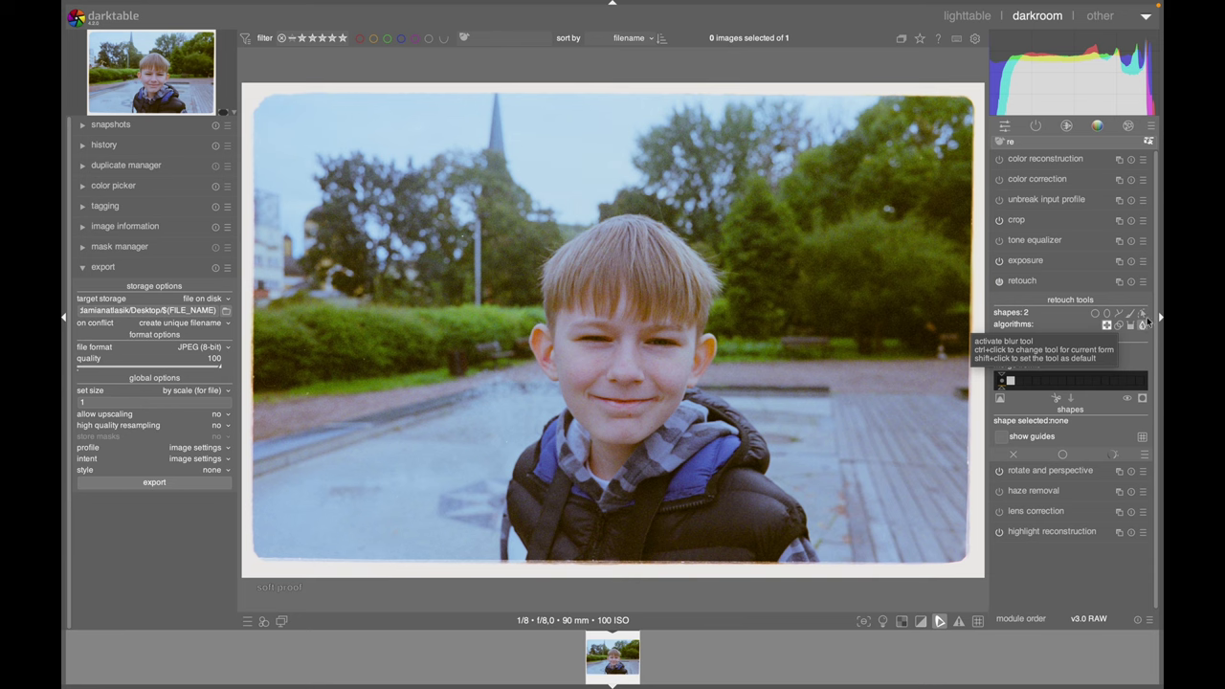